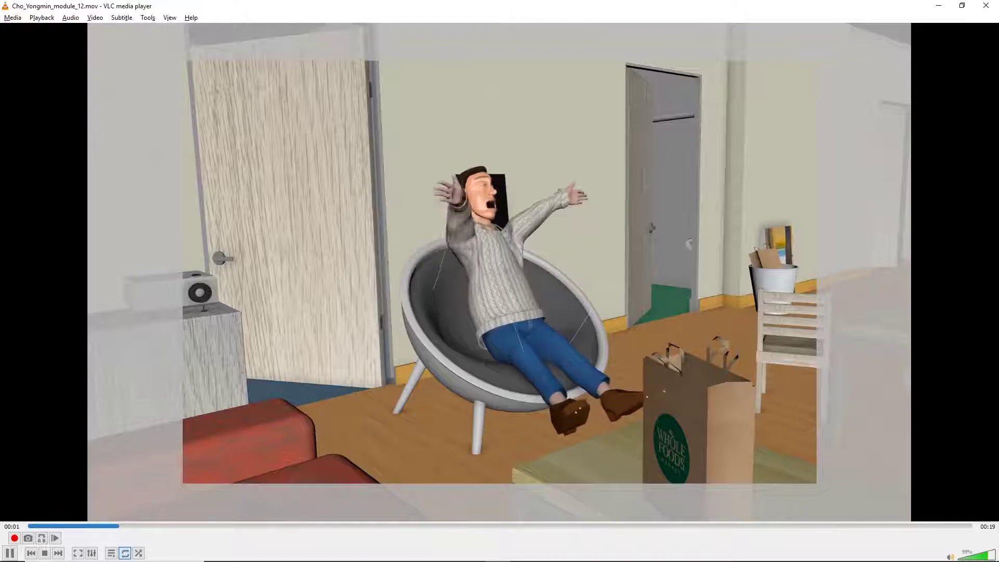
Review the student's animation video, pausing on the reaction poses, and switch to the scene in Maya
key("space")
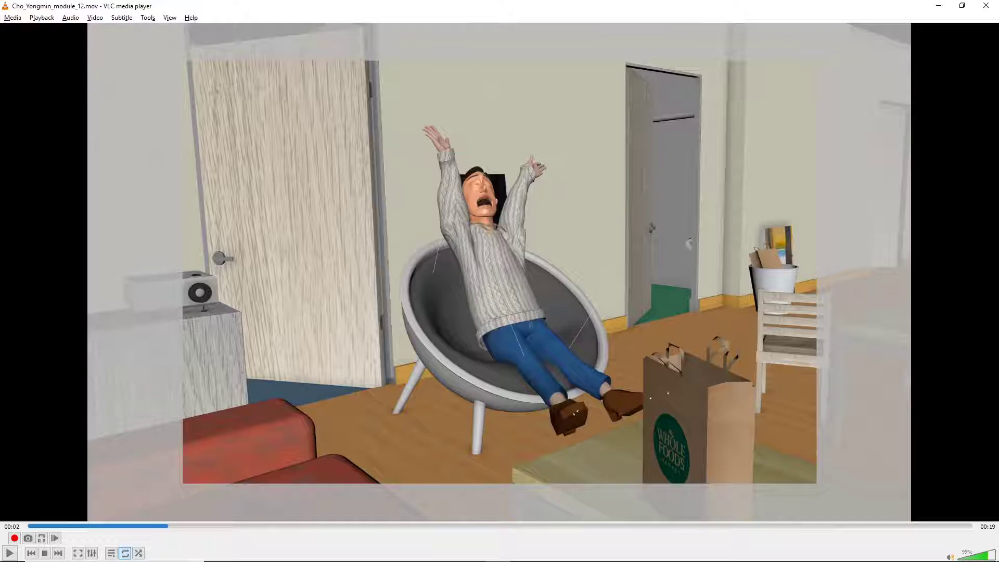
key("space")
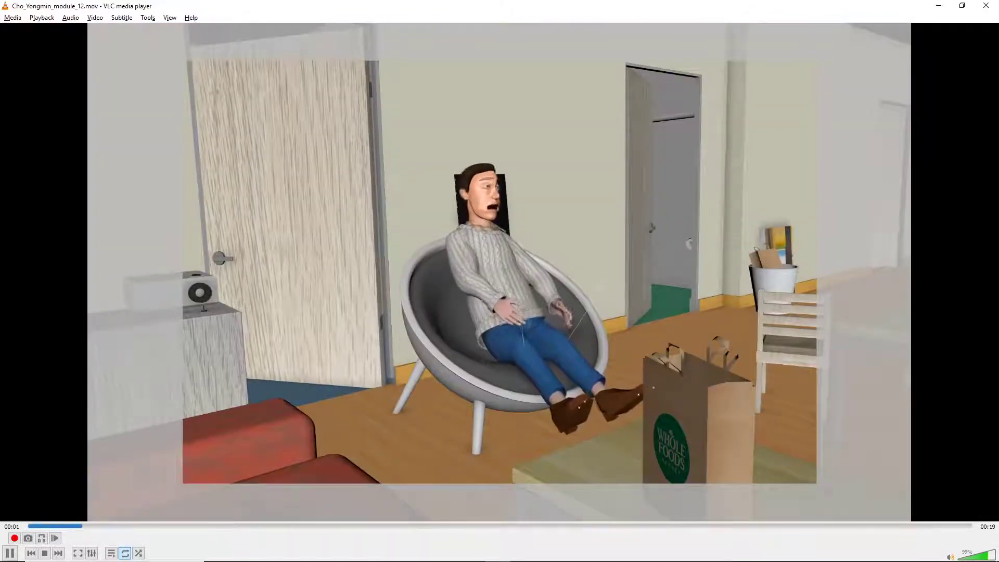
key("space")
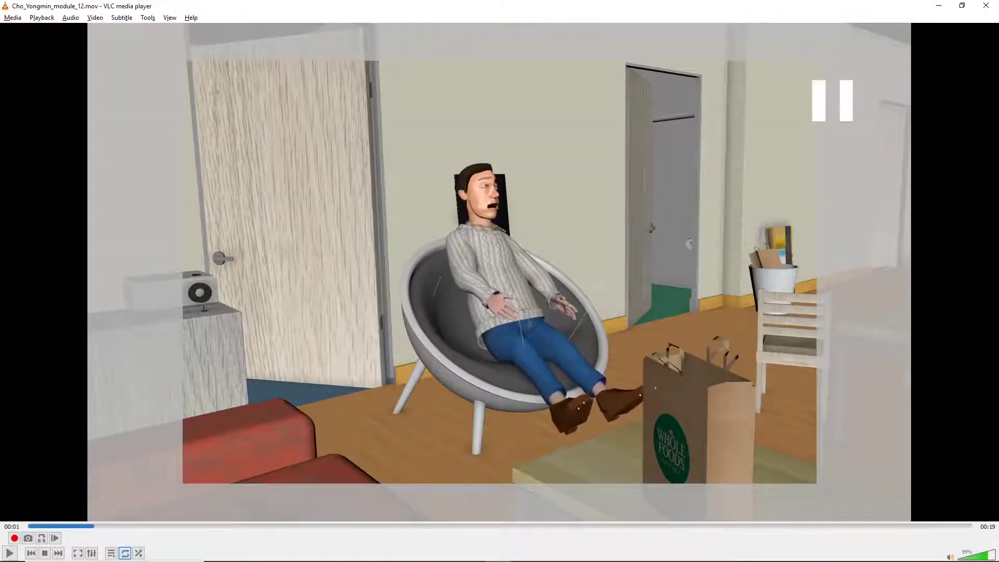
left_click(994, 4)
left_click(259, 5)
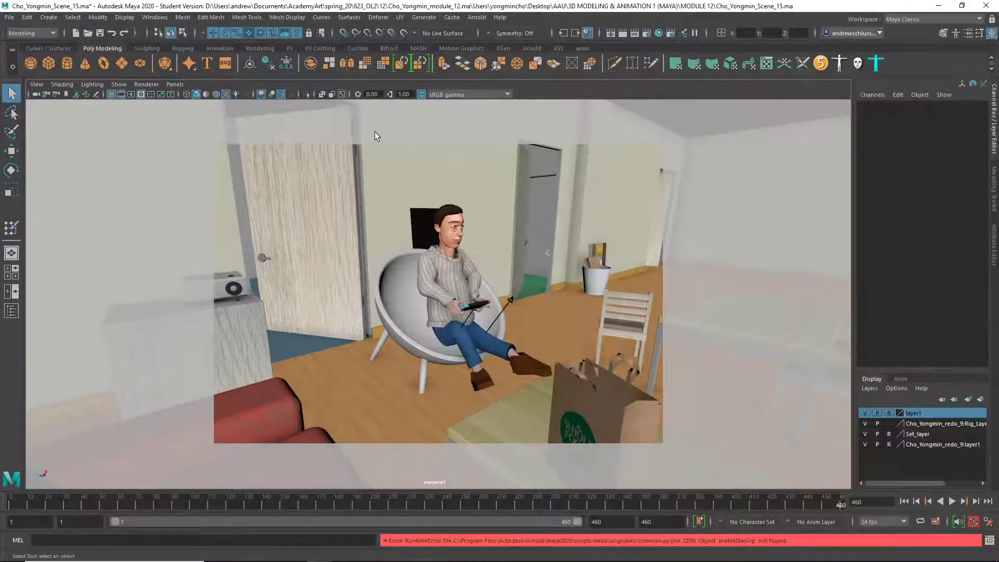
Select all of the character's controls with the biped picker and set the tangents of all their keys to Auto
left_click(838, 63)
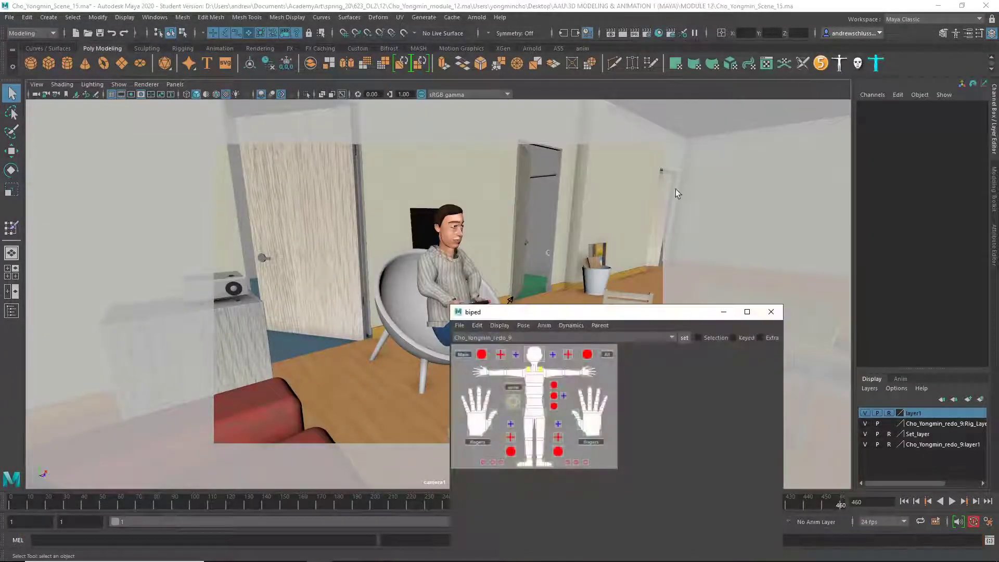
left_click(607, 354)
left_click(771, 311)
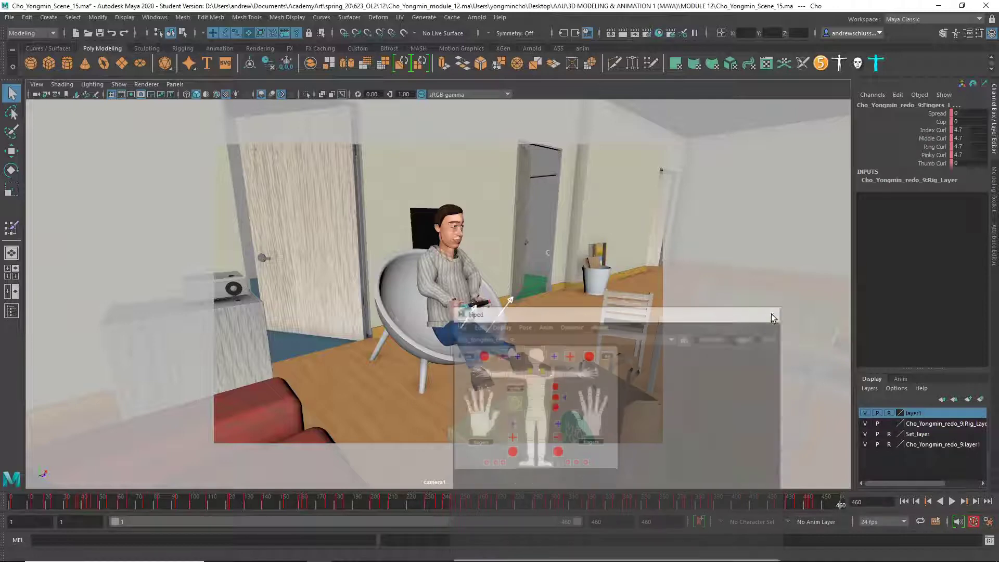
double_click(442, 498)
right_click(441, 498)
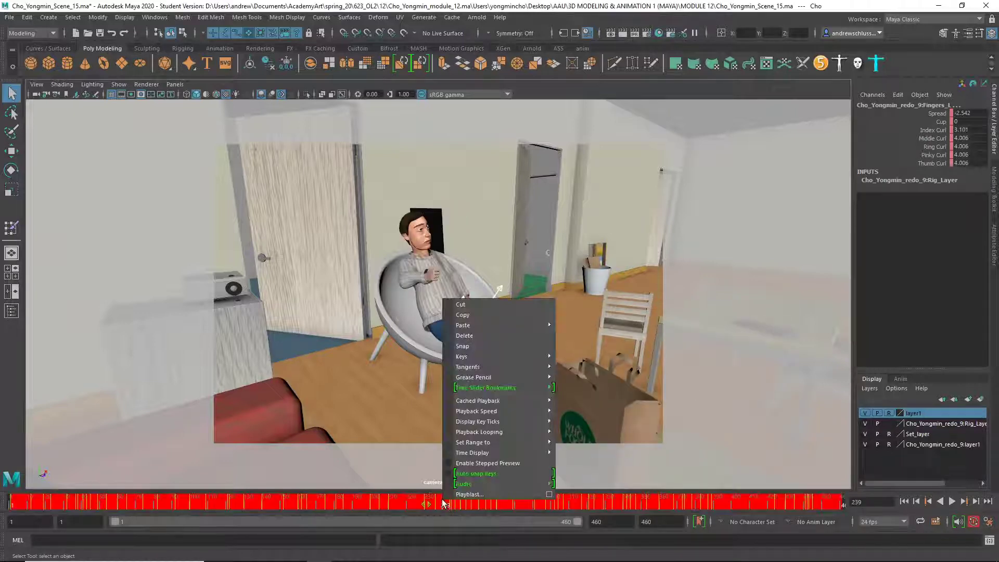
mouse_move(458, 367)
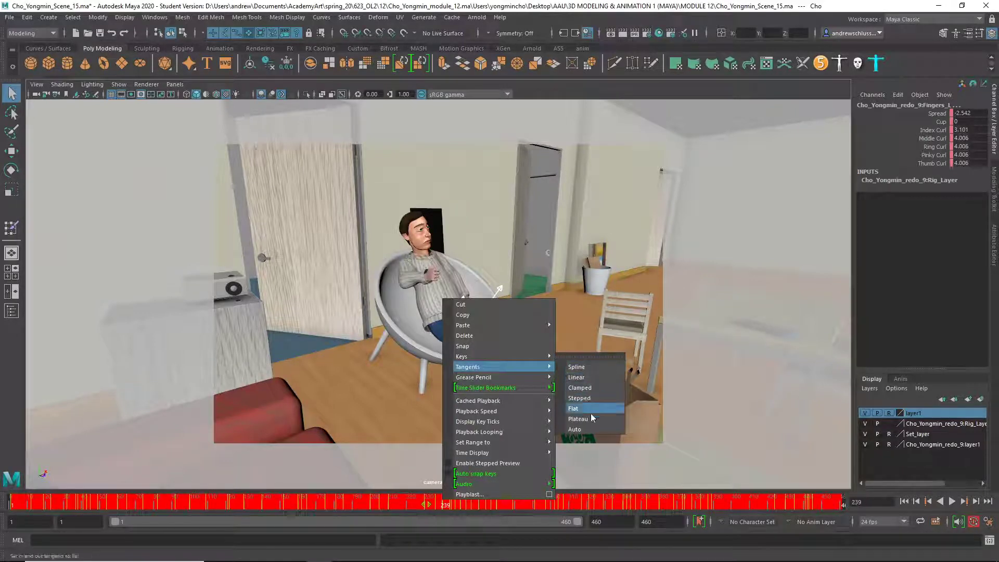
left_click(582, 430)
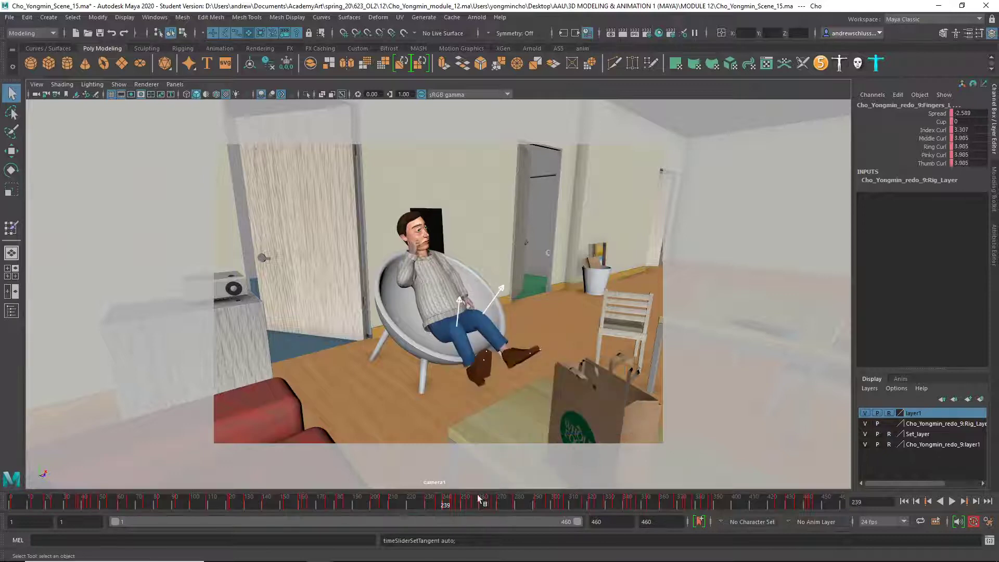
Play the animation from the first frame and stop it at frame 201
key("alt+shift+v")
key("alt+v")
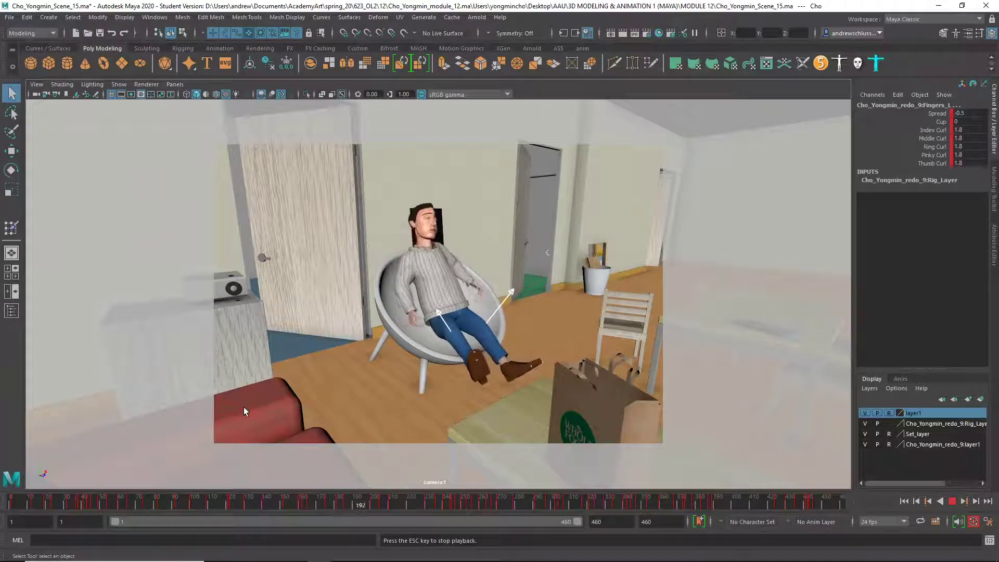
key("Escape")
Switch to a close perspective view of the character's legs and turn on the display of NURBS curves
key("space")
left_click(377, 349)
left_click_drag(378, 333, 440, 274, "alt")
scroll(367, 377, "up", 5)
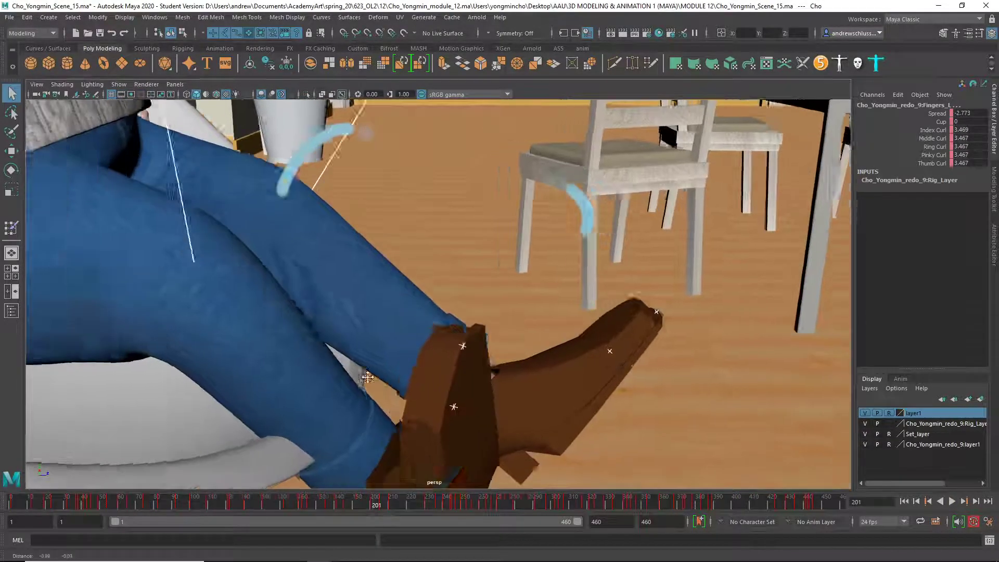
left_click_drag(367, 377, 223, 401, "alt")
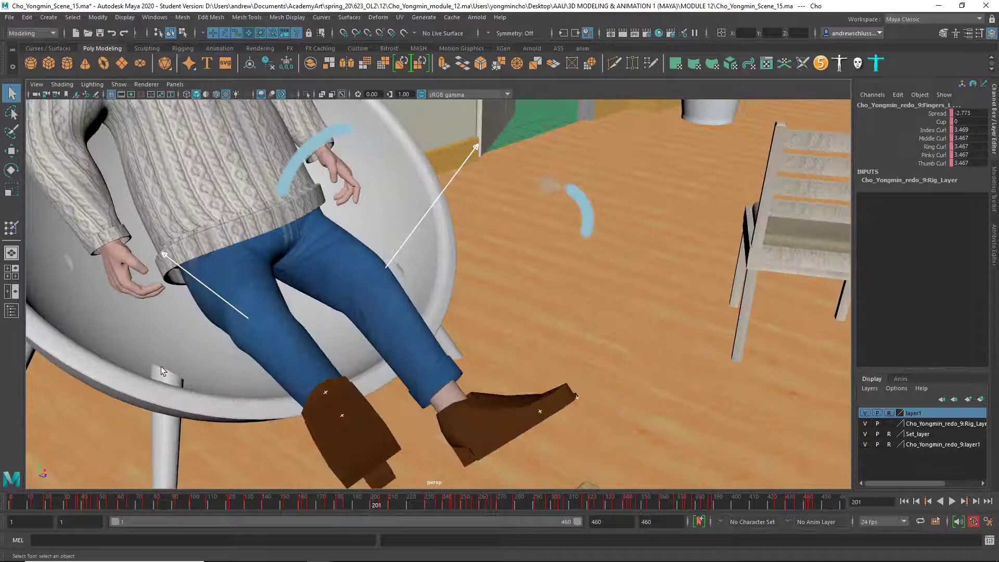
left_click_drag(164, 376, 238, 356, "alt")
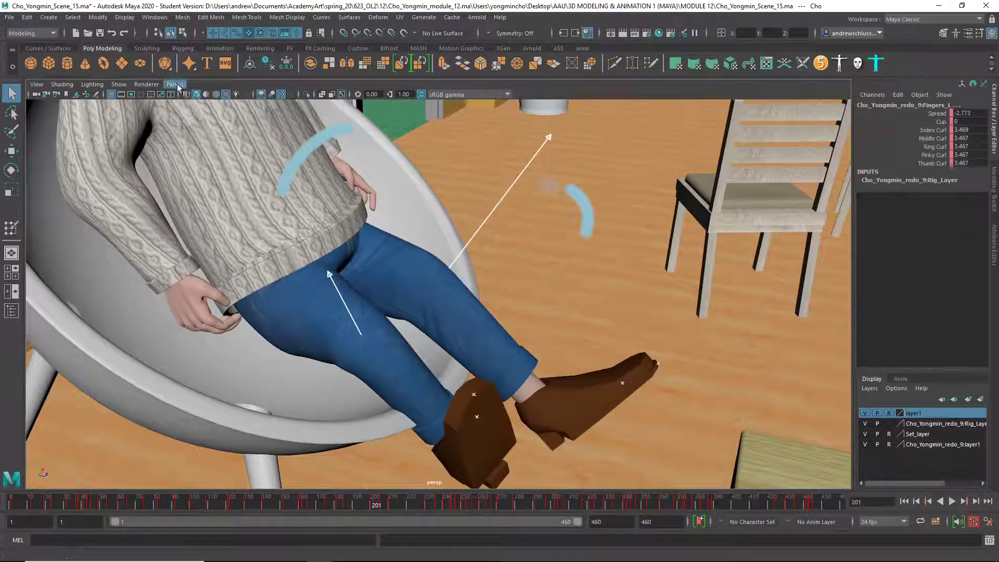
left_click(119, 84)
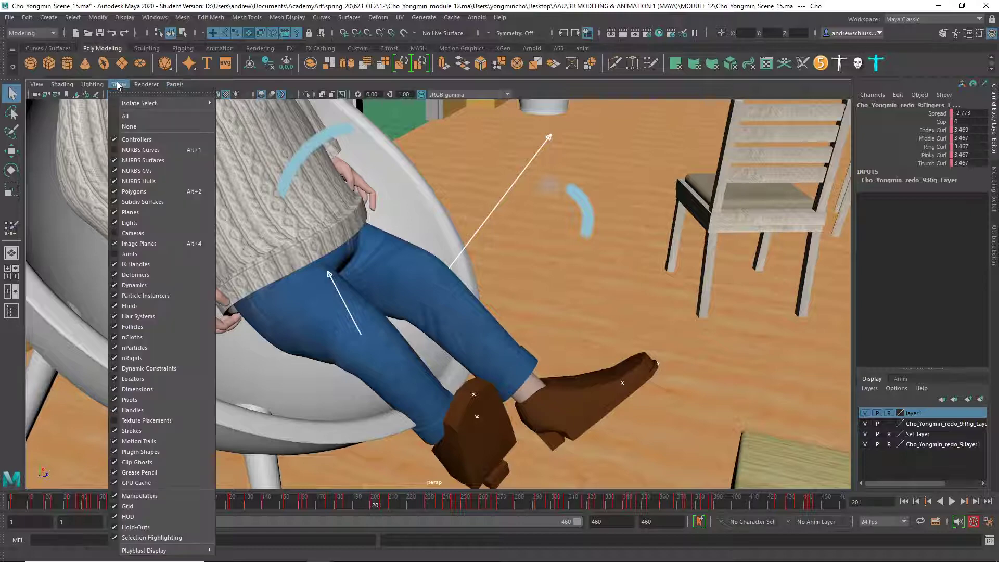
left_click(144, 150)
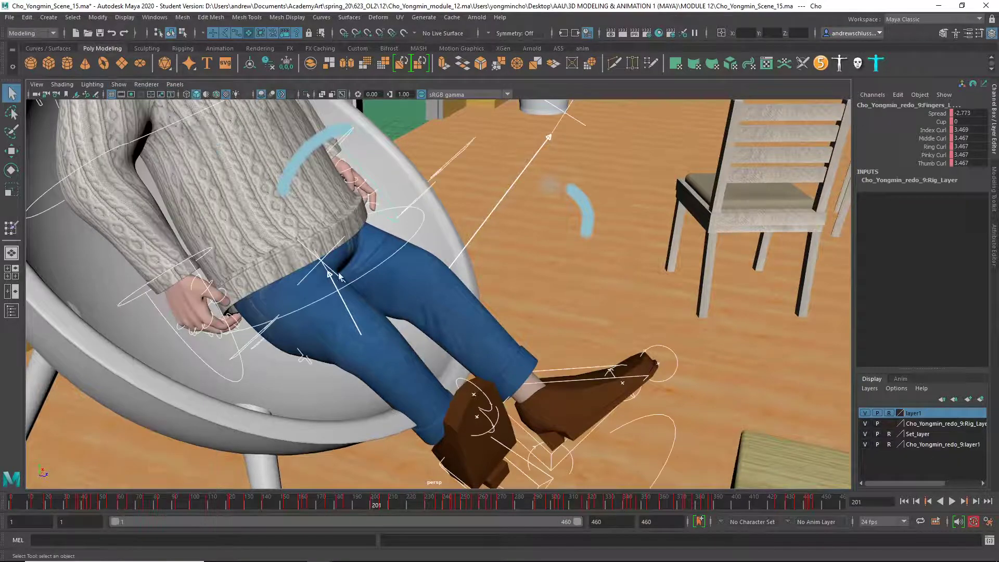
Select the RootX_M control at the hips, try moving it at frame 201, and undo the moves
left_click_drag(290, 262, 265, 272, "alt")
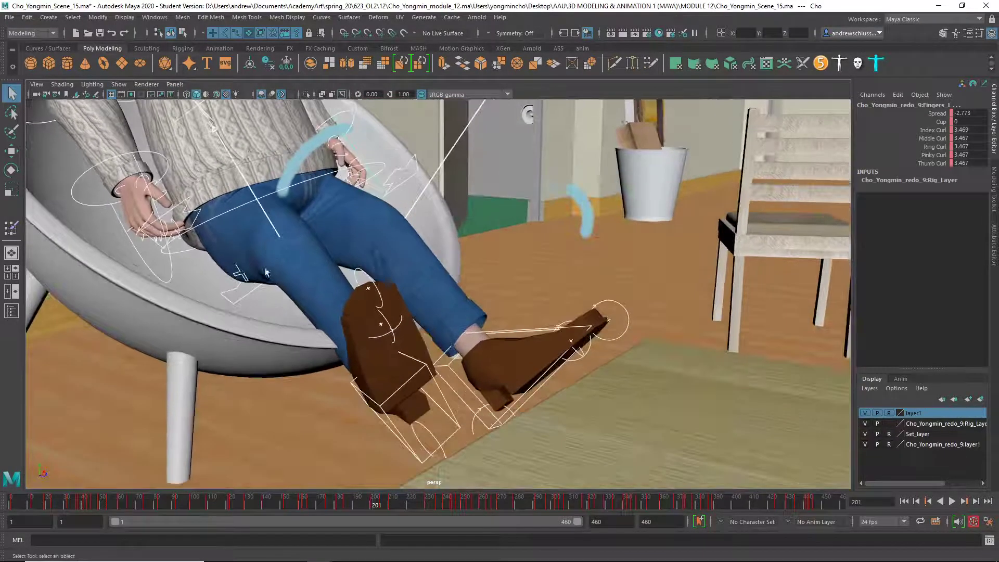
left_click(231, 294)
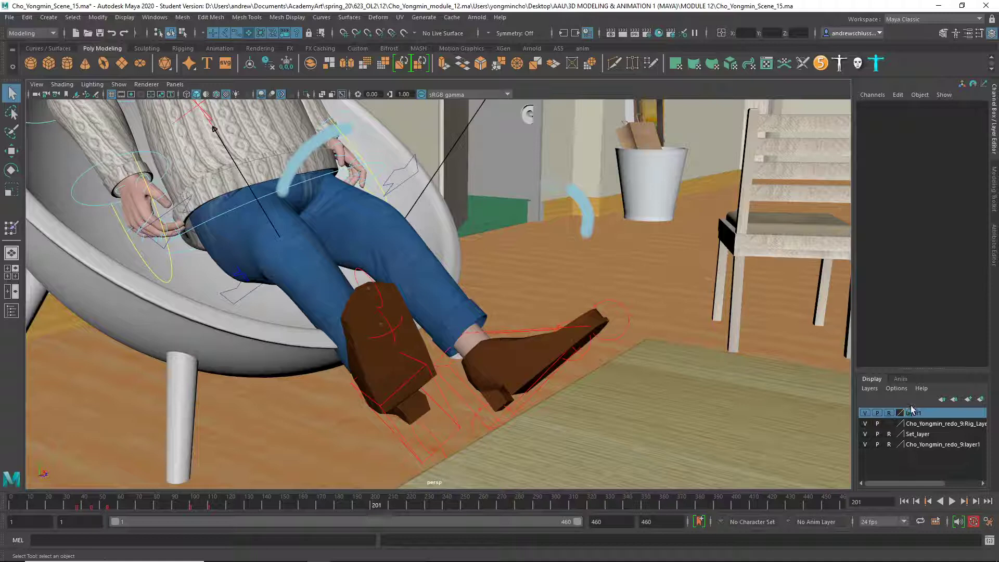
left_click(237, 293)
key("w")
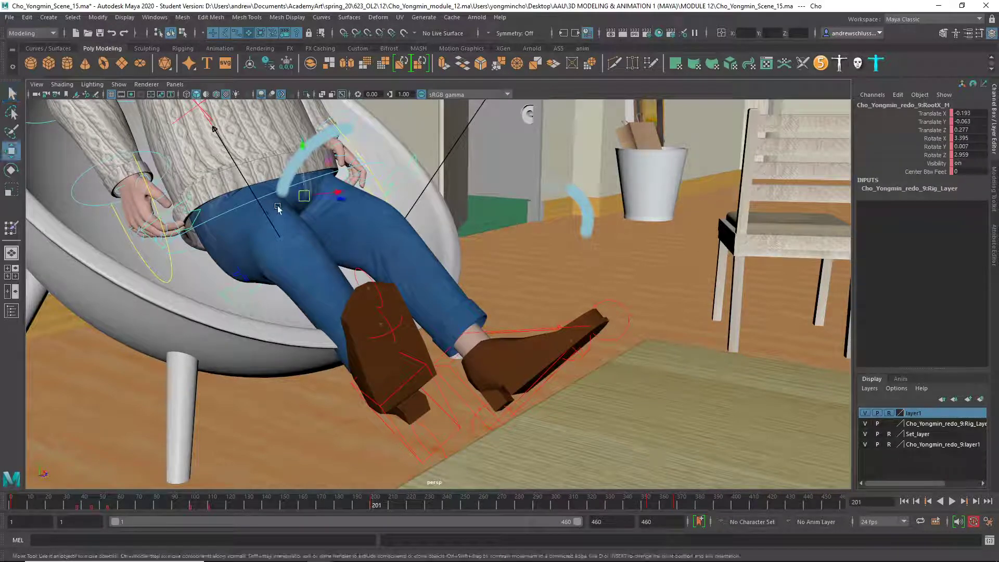
left_click_drag(278, 207, 381, 344)
key("ctrl+z")
key("ctrl+z")
key("ctrl+z")
key("ctrl+z")
key("ctrl+z")
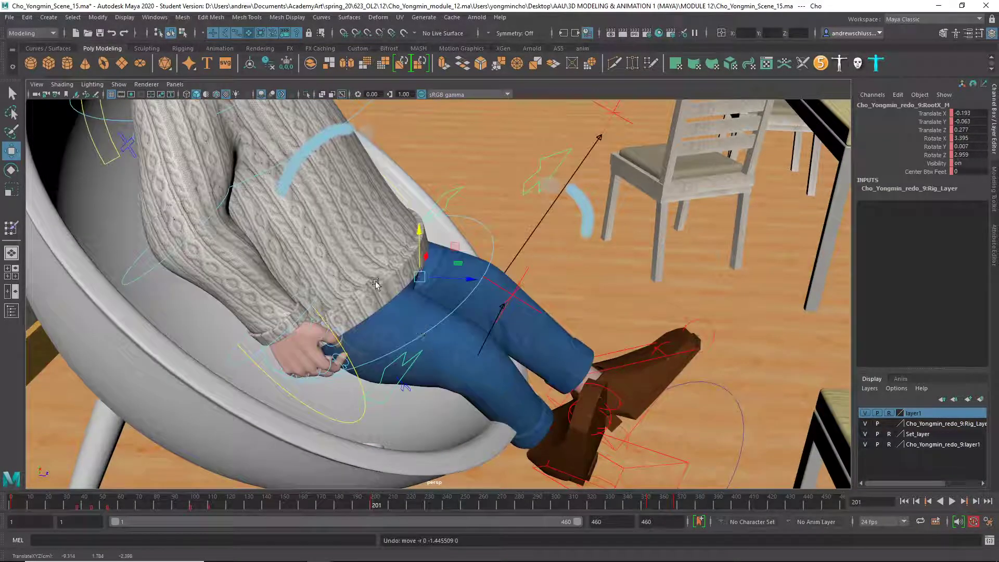
Reselect the RootX_M hip control and scrub the timeline from frame 201 to frame 317 to examine its keys
left_click(317, 289)
left_click_drag(358, 249, 366, 272, "alt")
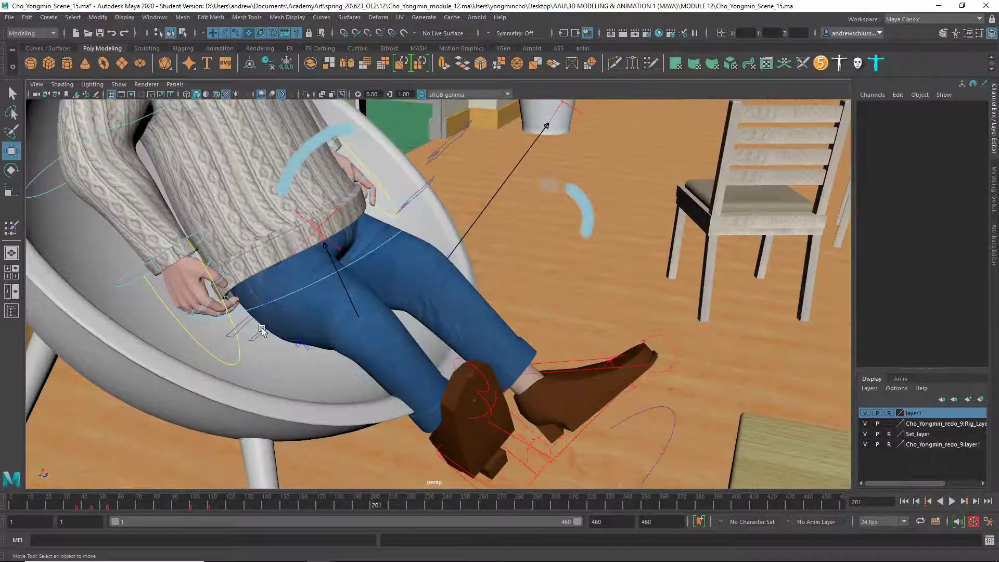
left_click_drag(253, 320, 232, 349, "alt")
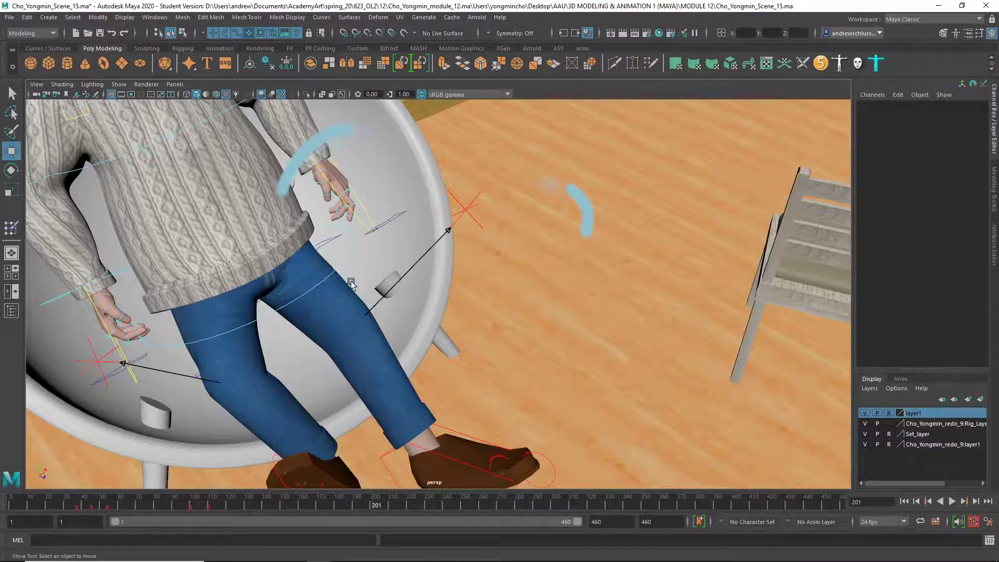
left_click_drag(351, 281, 395, 256, "alt")
left_click(426, 307)
key("space")
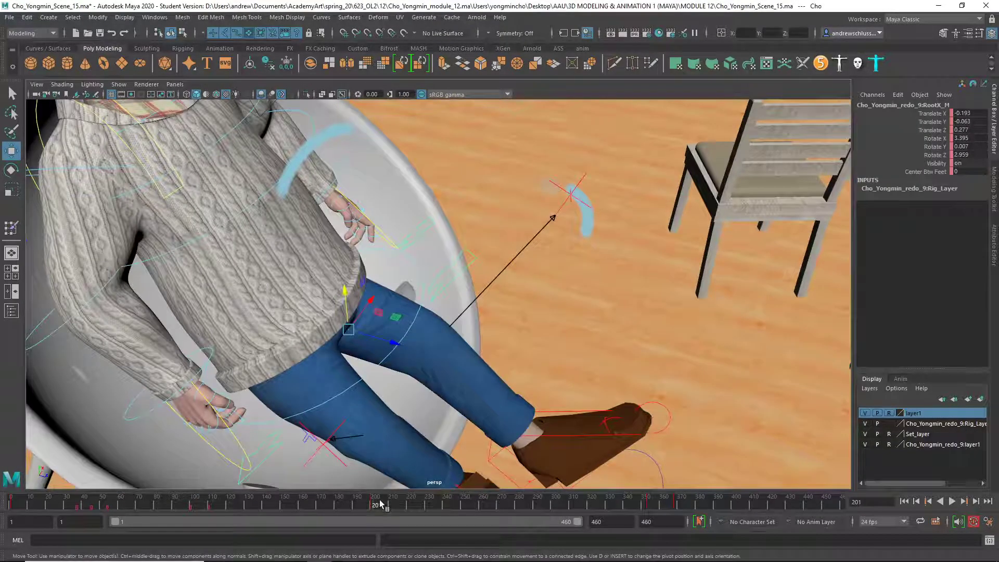
left_click_drag(374, 502, 596, 503)
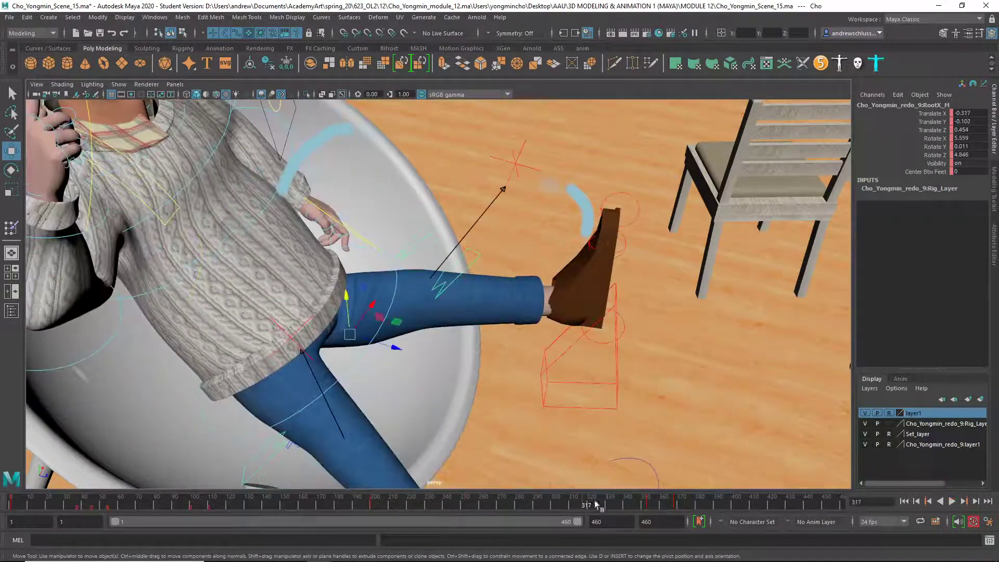
Select the Main control at the character's feet, play the animation, and scrub back to frame 1 to examine its keys
left_click(643, 463)
left_click_drag(691, 465, 618, 459, "alt")
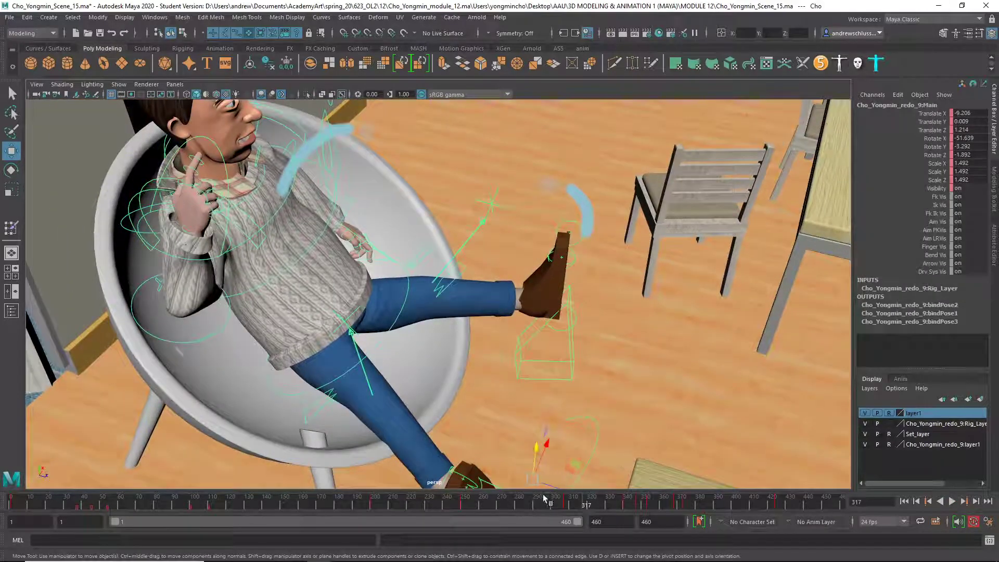
key("alt+v")
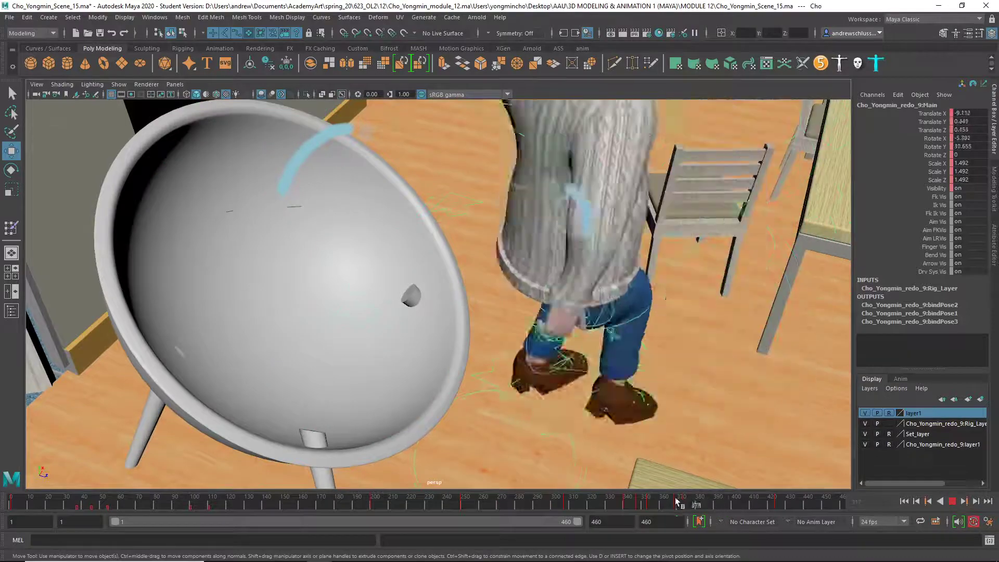
left_click_drag(677, 503, 88, 509)
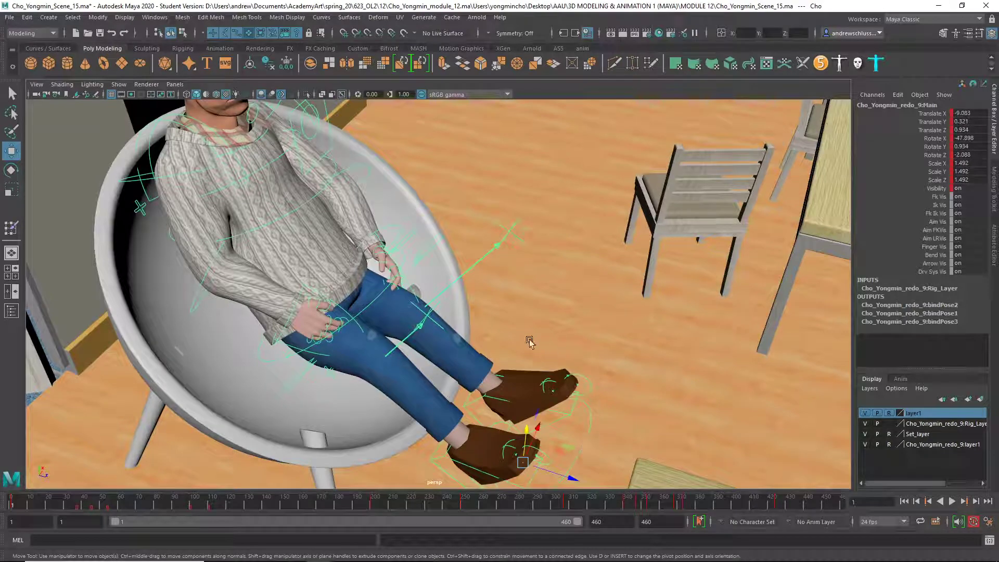
Switch to the course site in Chrome, open its mailbox in a new tab, and view the sent messages
key("alt+Tab")
key("alt+Tab")
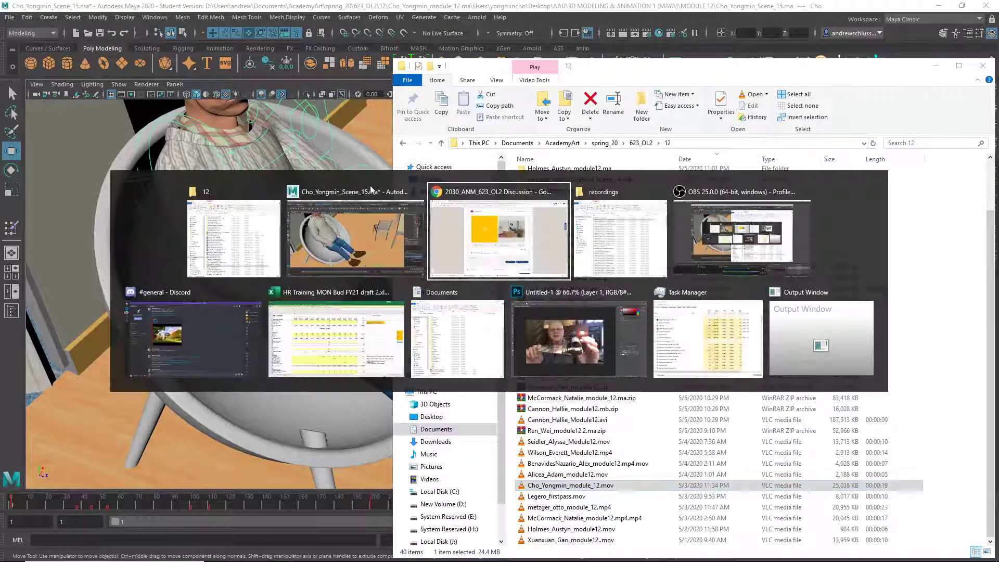
scroll(379, 177, "up", 10)
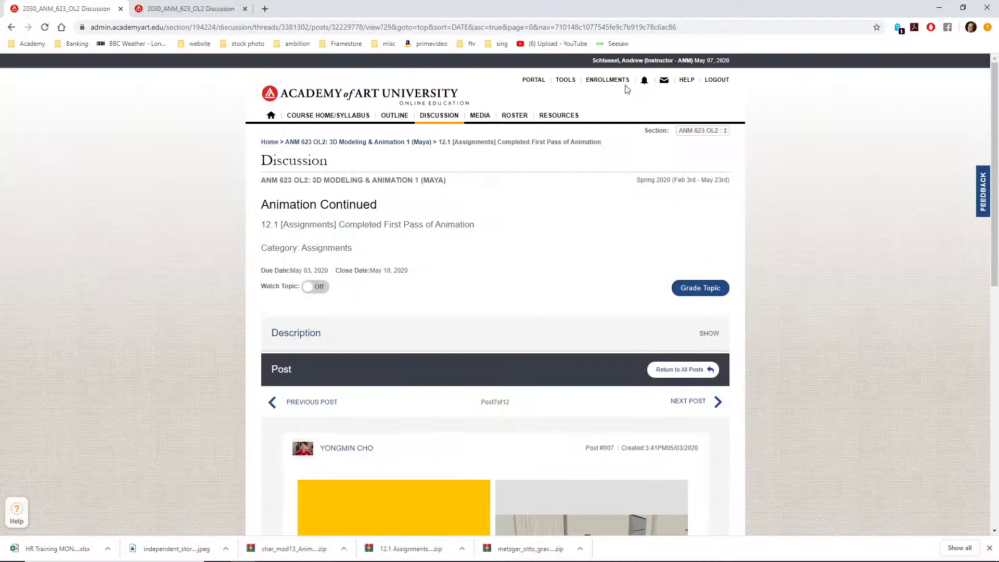
left_click(663, 82)
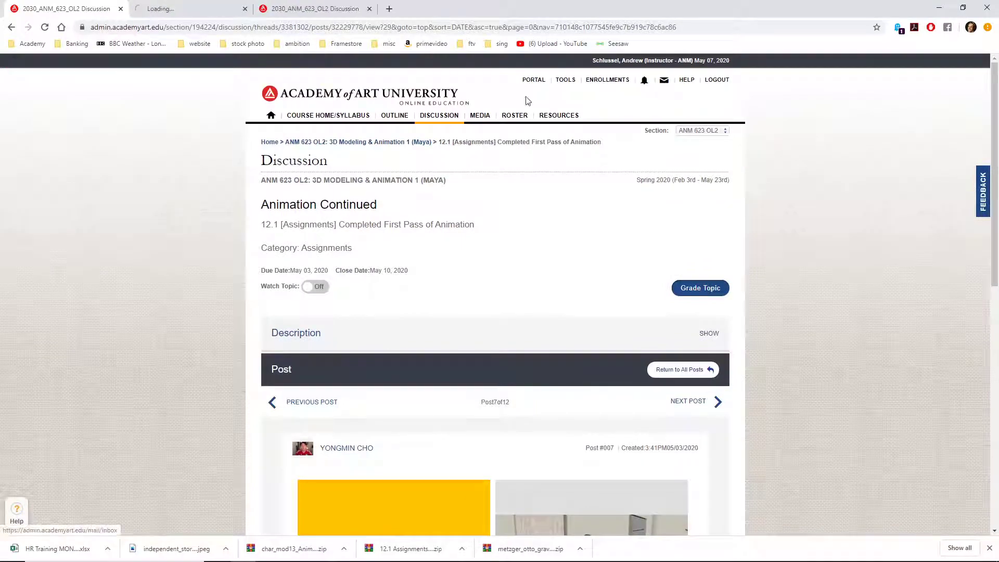
left_click(177, 10)
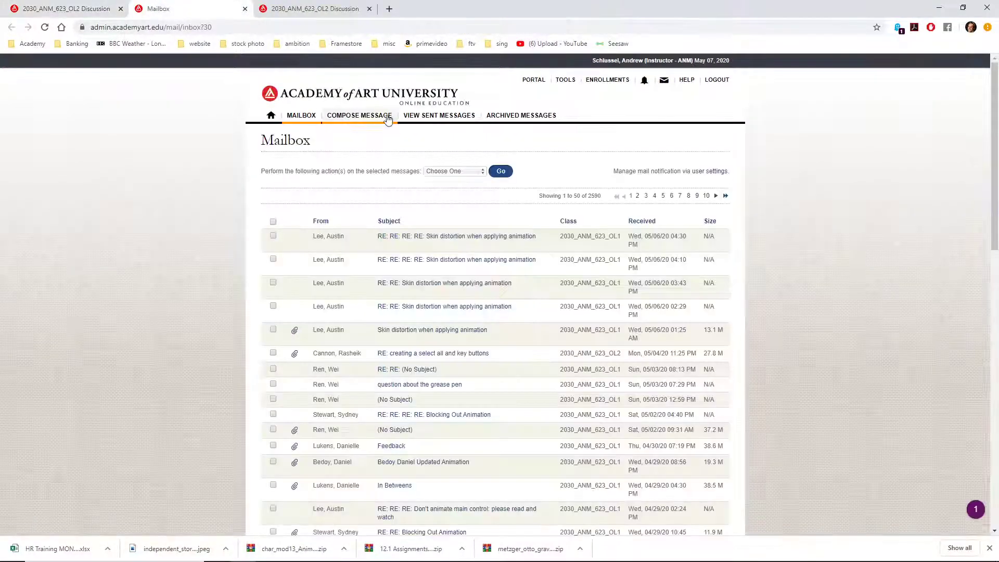
left_click(424, 115)
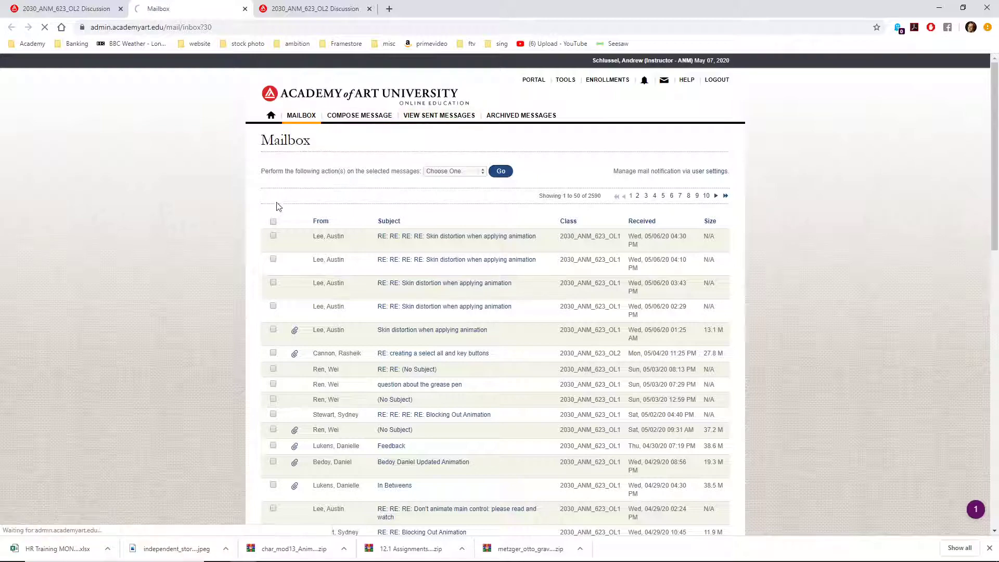
Find the message "Don't animate main control: please read and watch" sent to section 2030_ANM_623_OL2 and open it
scroll(258, 211, "down", 15)
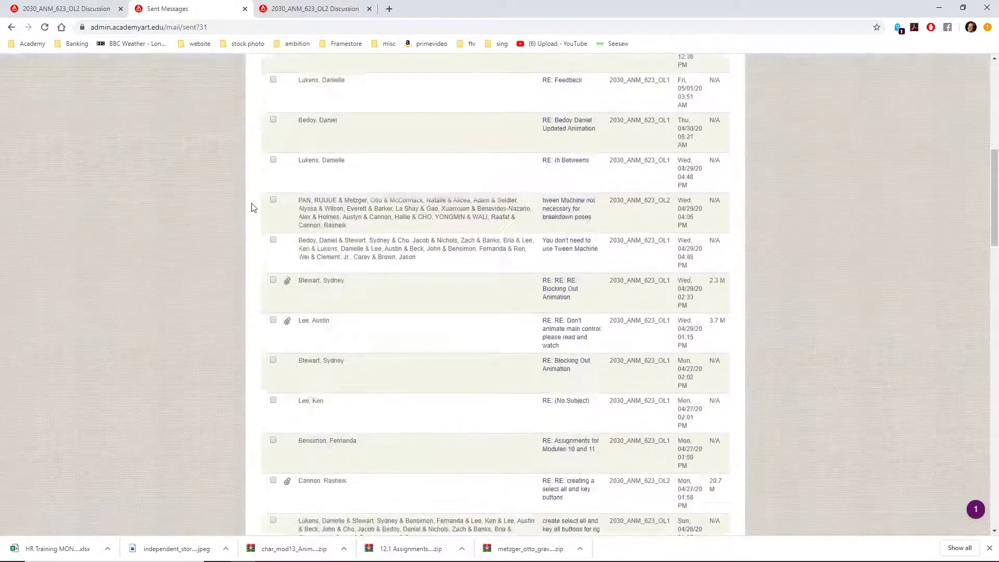
scroll(253, 208, "down", 2)
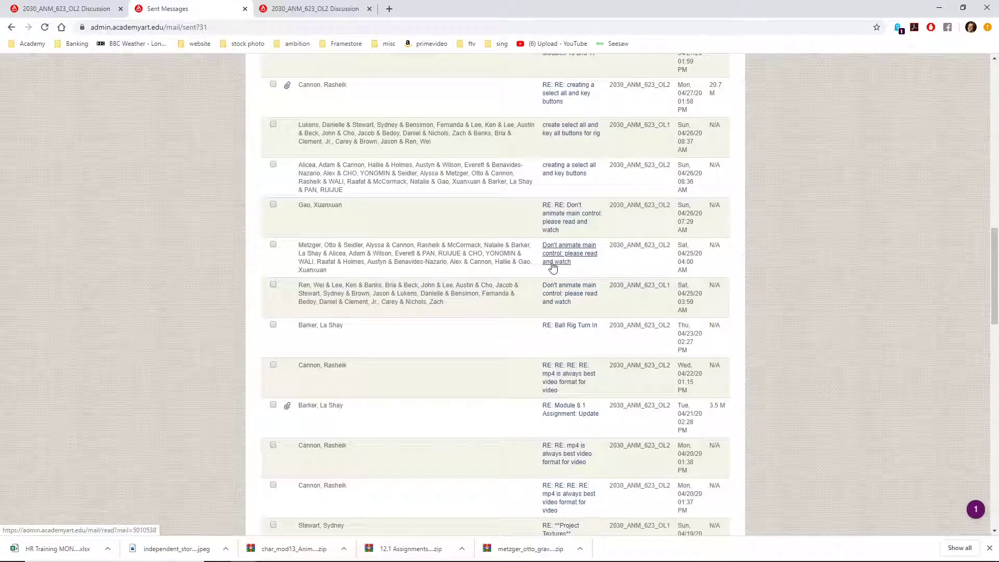
left_click_drag(518, 254, 488, 254)
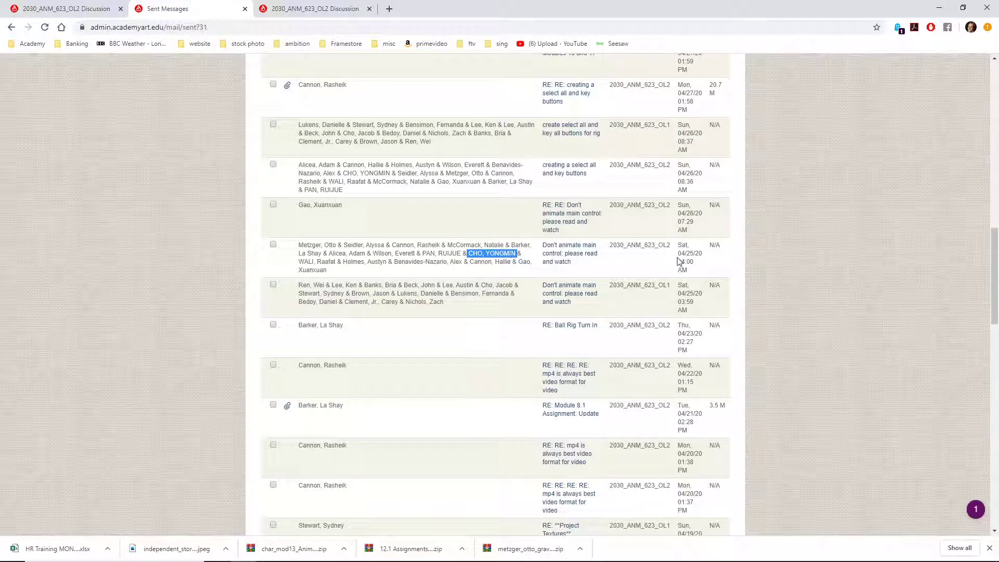
left_click_drag(702, 255, 678, 254)
left_click(579, 259)
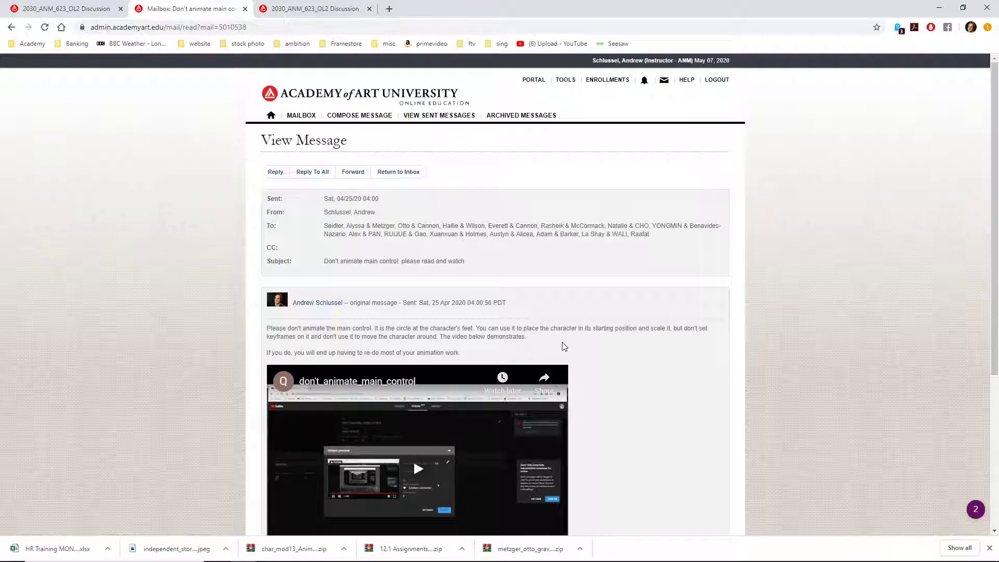
Read through the opened message about the Main control down to its embedded video
scroll(373, 333, "down", 3)
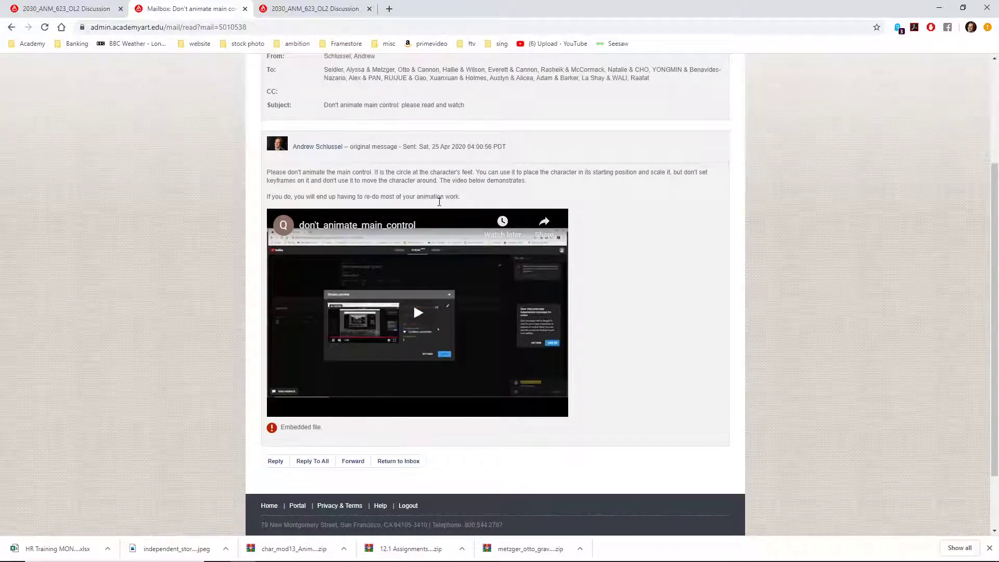
scroll(439, 202, "up", 3)
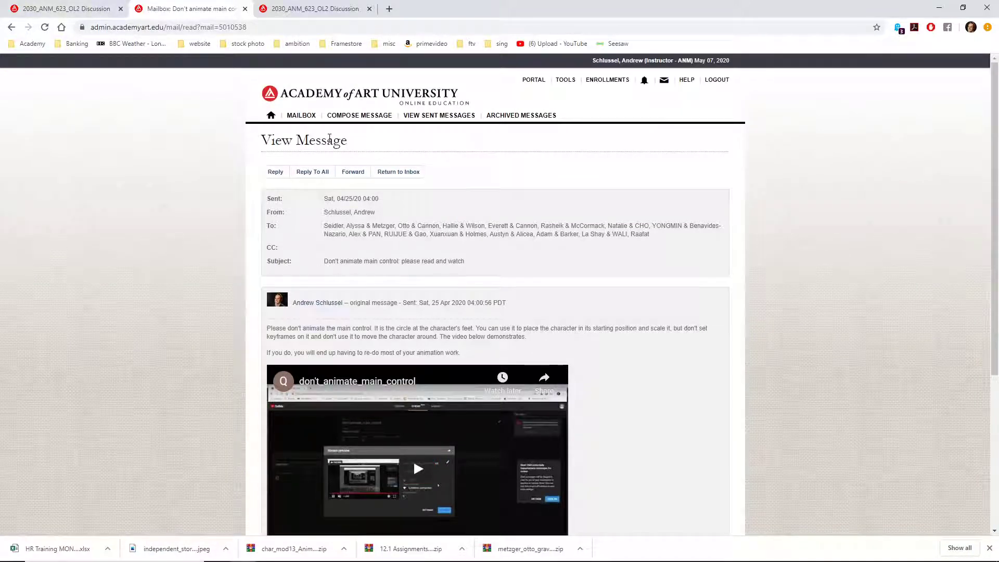
Open the course's discussion page from the site's home page and highlight the "Don't animate main control: please read and watch" topic and its text
left_click(272, 118)
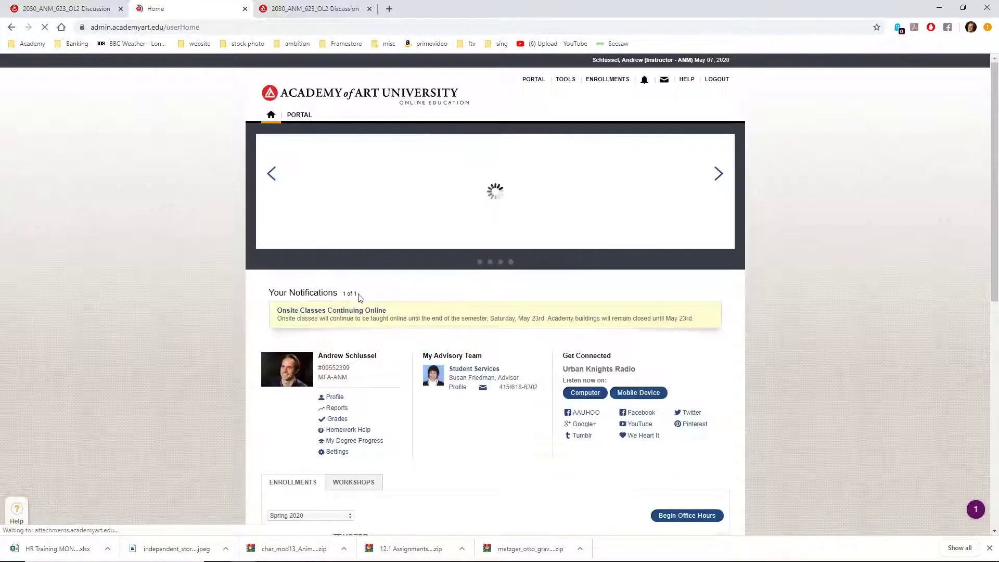
scroll(508, 426, "down", 4)
scroll(509, 427, "down", 9)
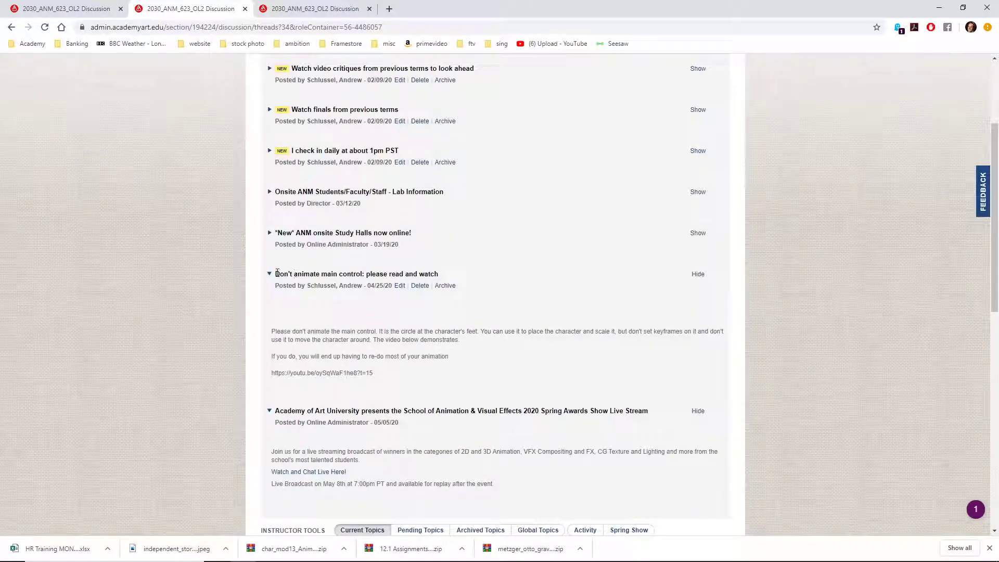
left_click_drag(274, 274, 422, 277)
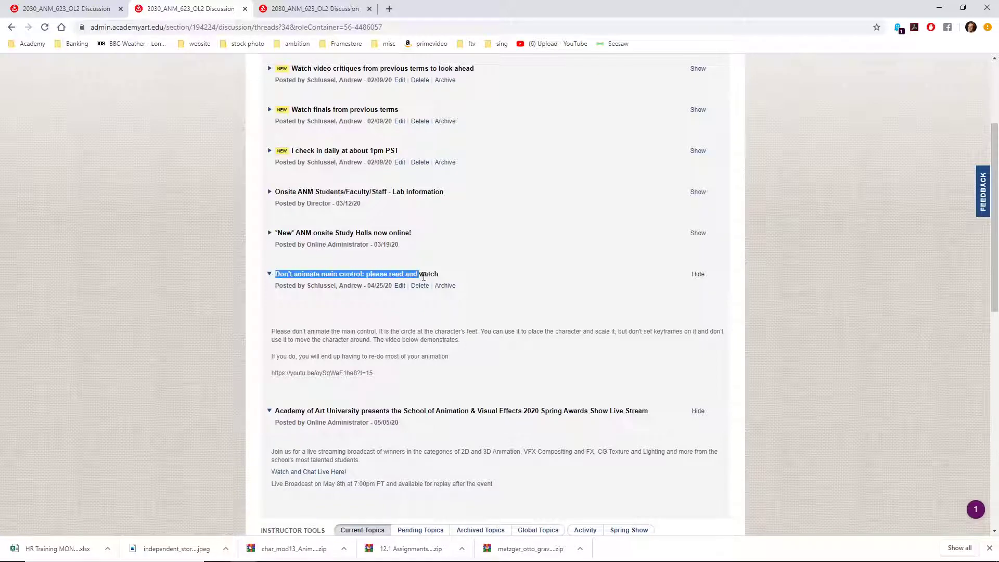
left_click_drag(271, 332, 433, 391)
left_click(235, 317)
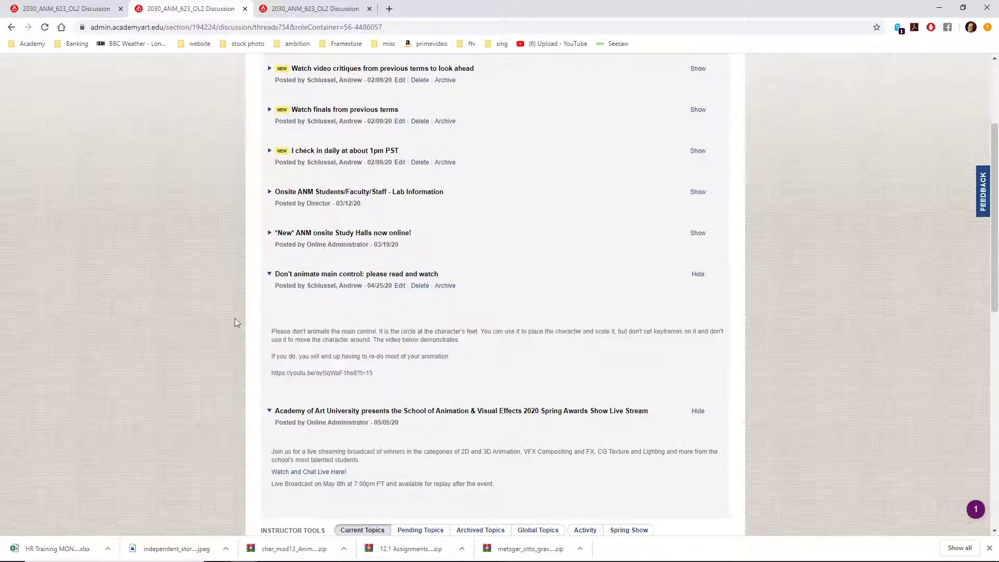
Switch back to Maya, break the connections on the Main control's Translate, Rotate, Scale and Visibility channels, and check the timeline back to frame 1
left_click(71, 7)
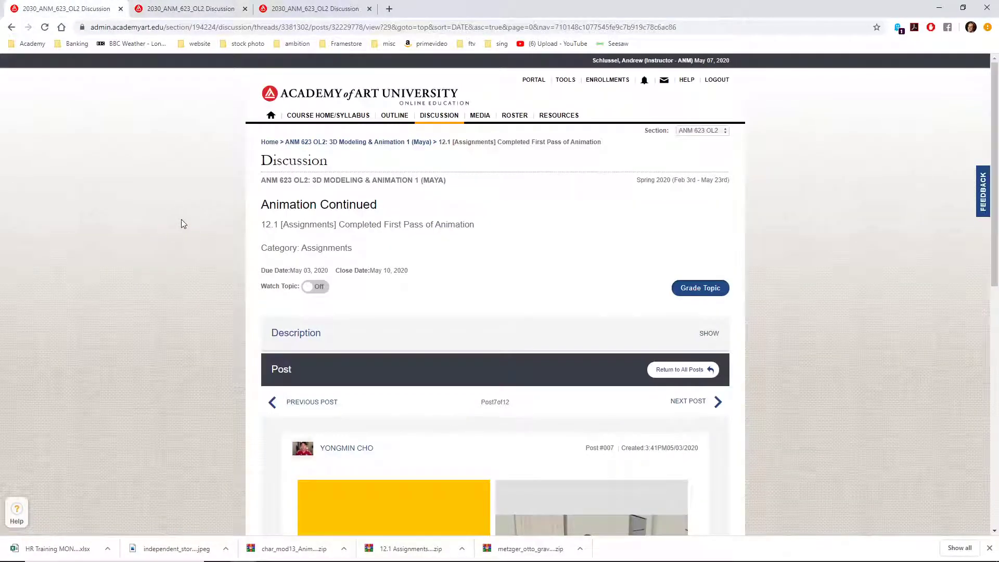
key("alt+Tab")
key("alt+Tab")
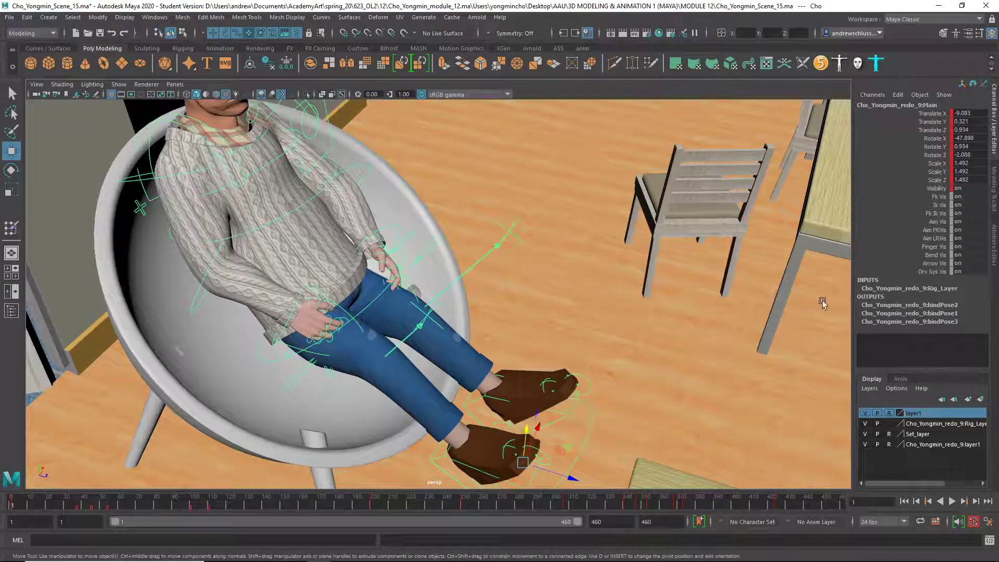
left_click_drag(931, 192, 925, 80)
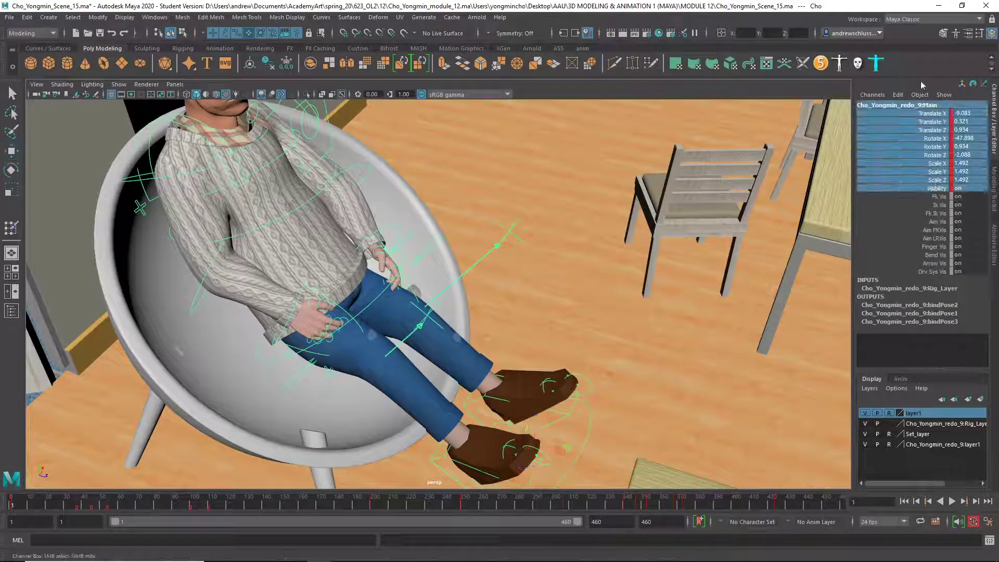
right_click(908, 129)
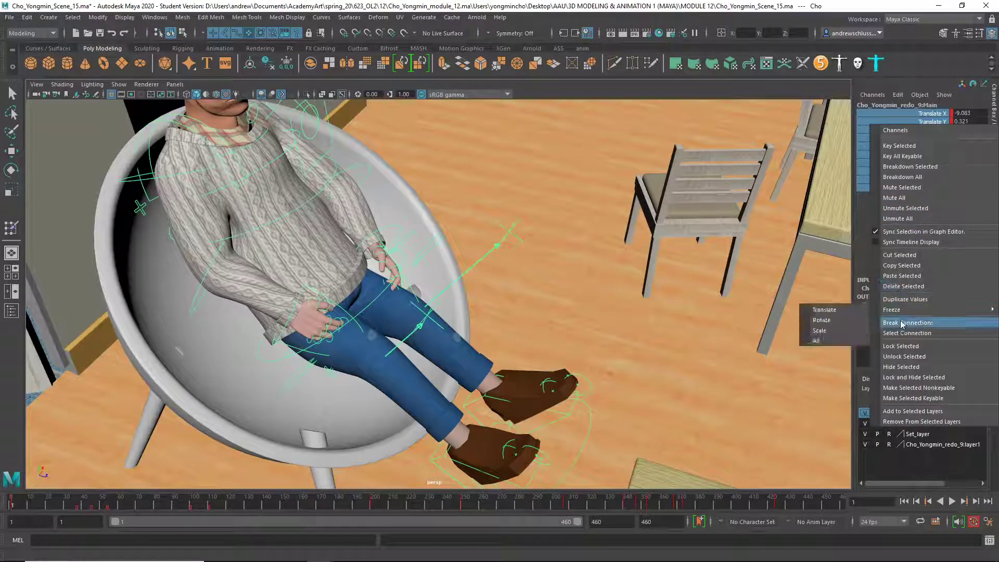
left_click(903, 300)
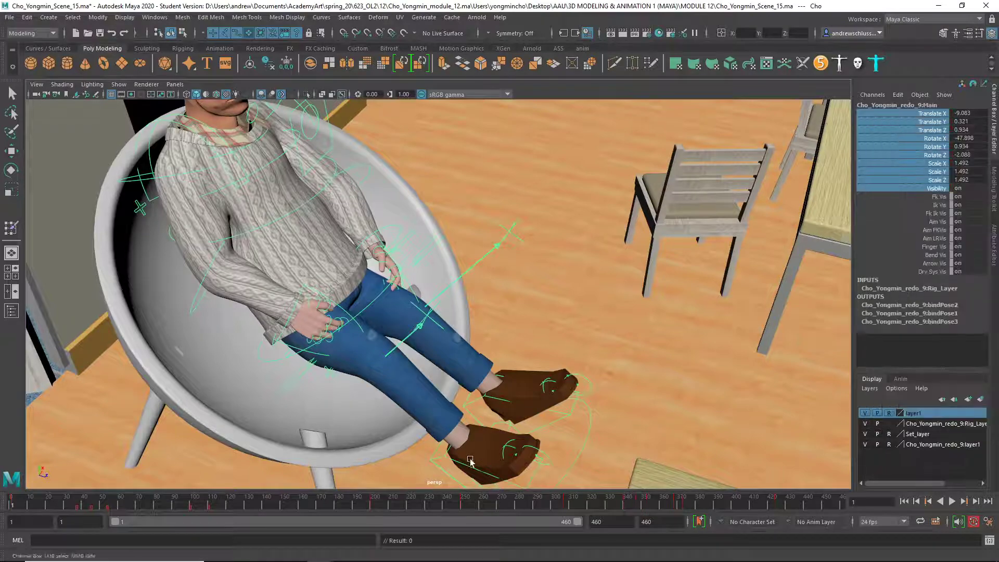
left_click_drag(427, 506, 3, 498)
key("Escape")
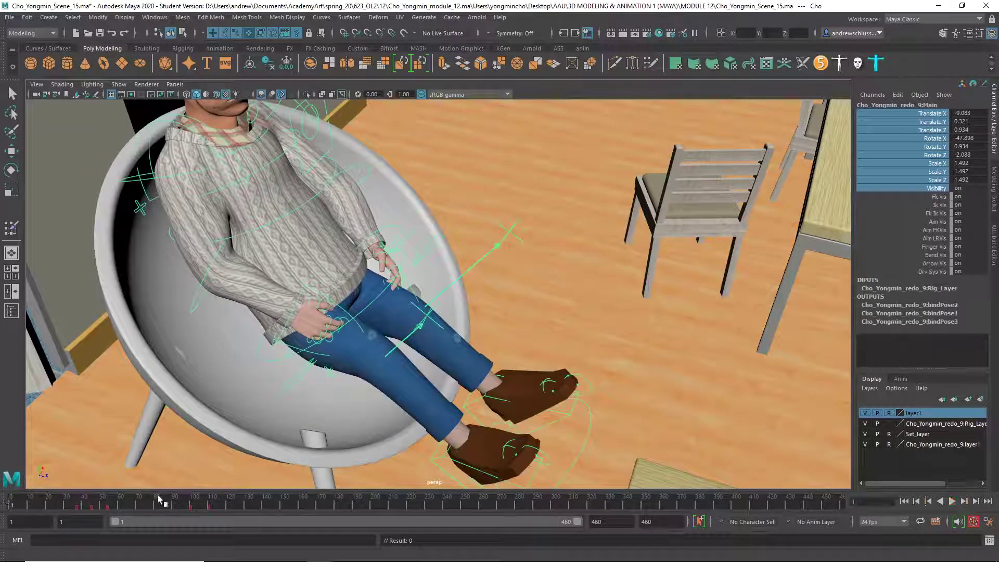
Select the RootX_M hip control, play the animation, and scrub to frame 185 to examine the hip motion
key("w")
left_click(305, 379)
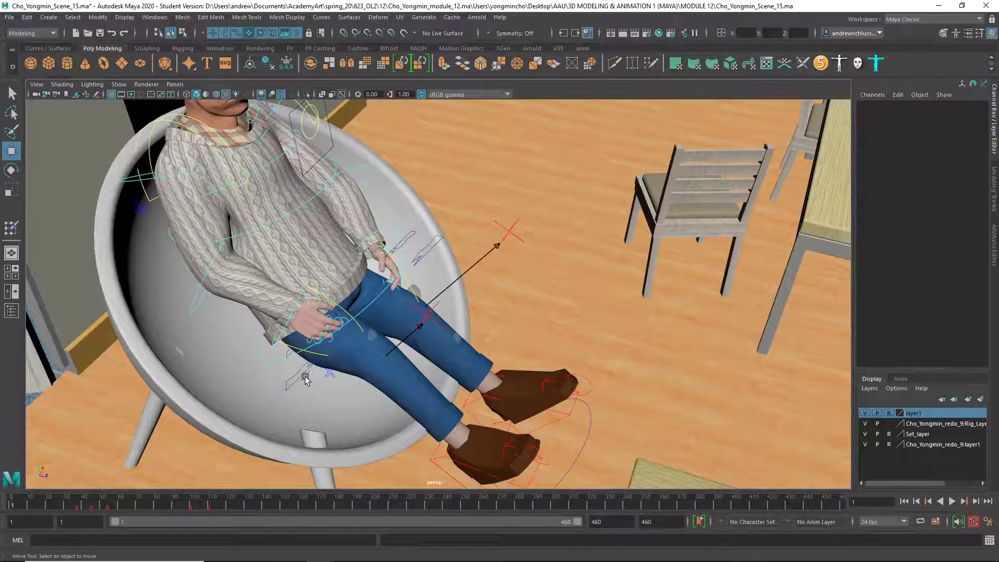
left_click(310, 387)
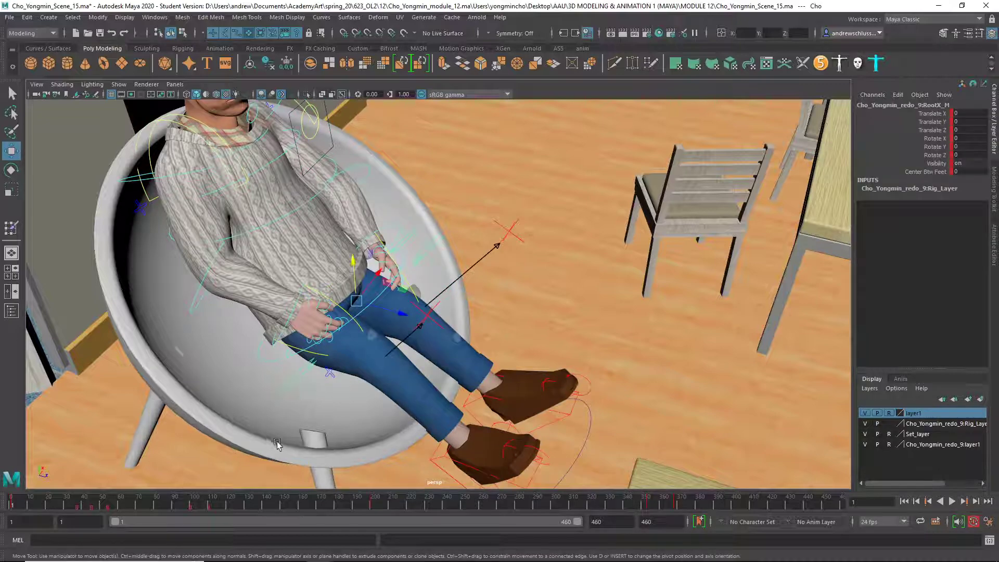
key("alt+v")
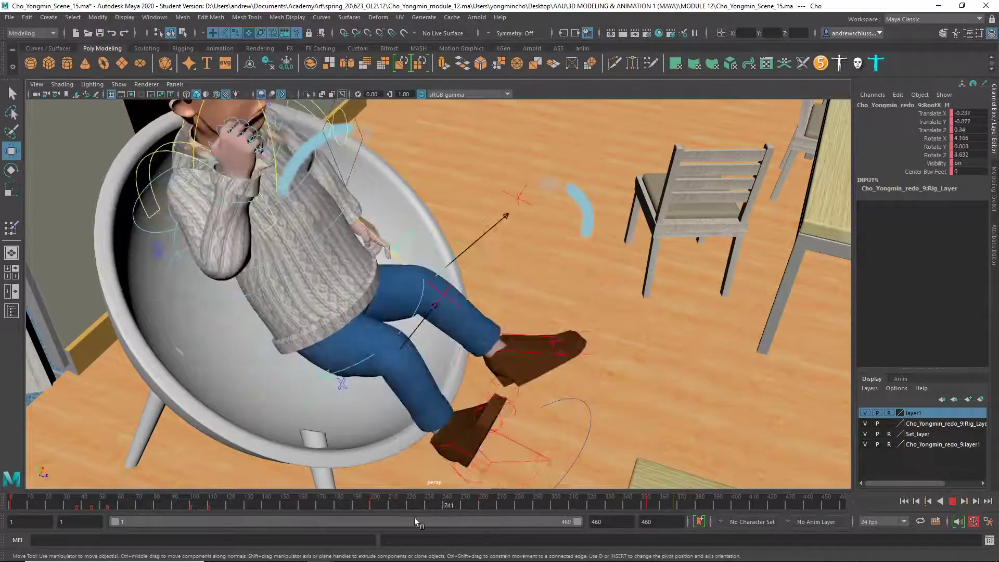
left_click(374, 504)
key("alt+shift+v")
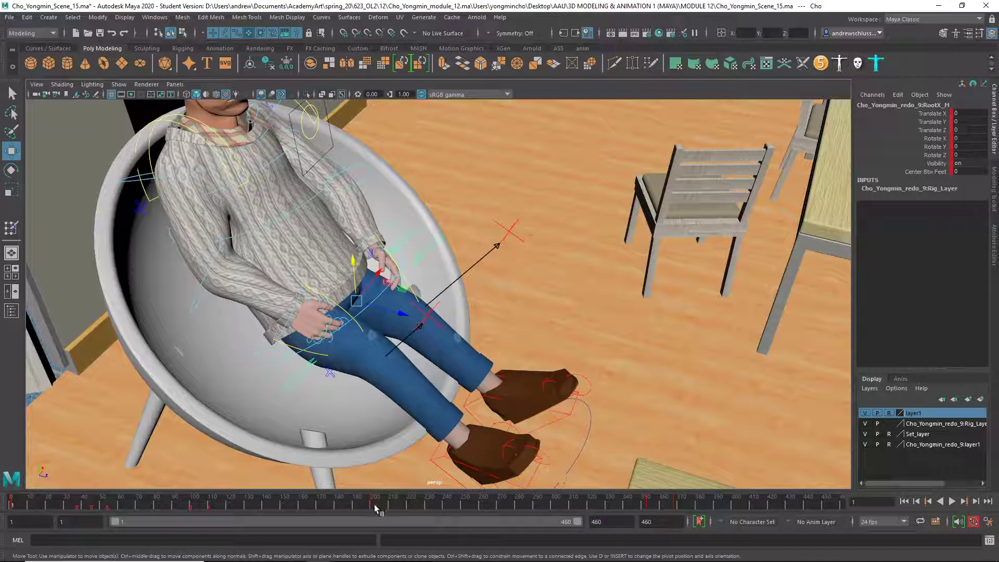
left_click_drag(375, 507, 348, 507)
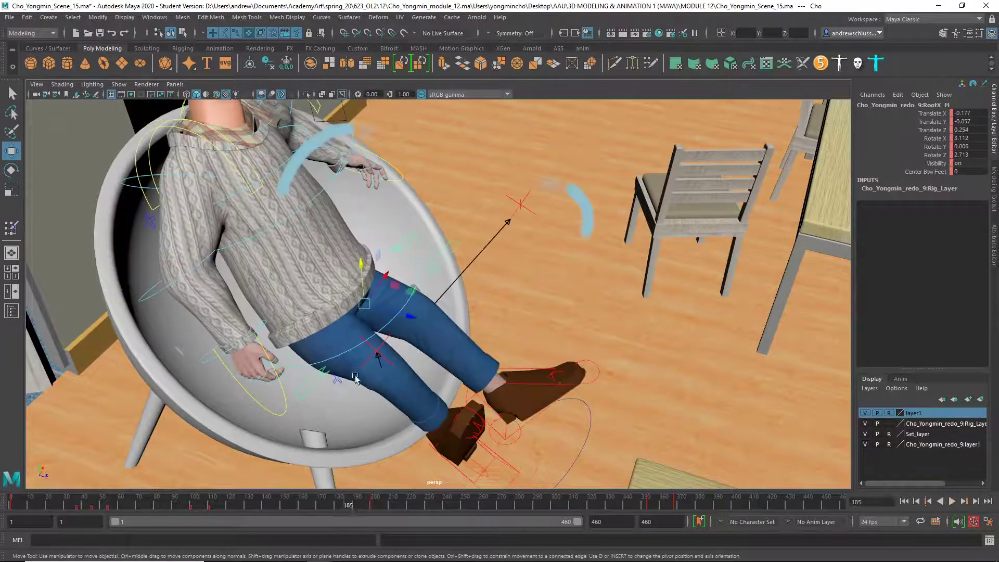
Switch to a two-pane layout with the Graph Editor beside the perspective view, showing the RootX_M curves
left_click(12, 291)
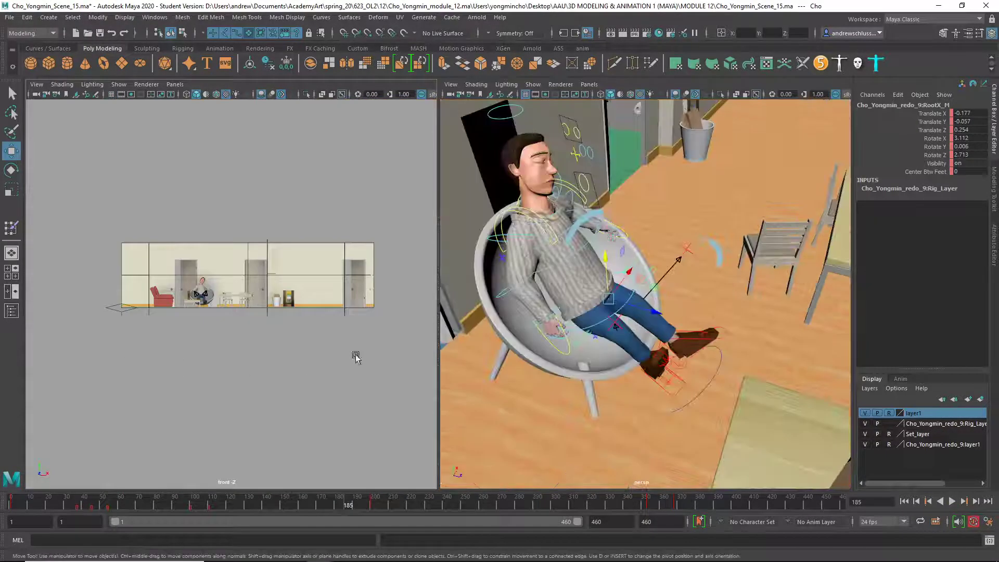
key("space")
left_click_drag(200, 369, 229, 371)
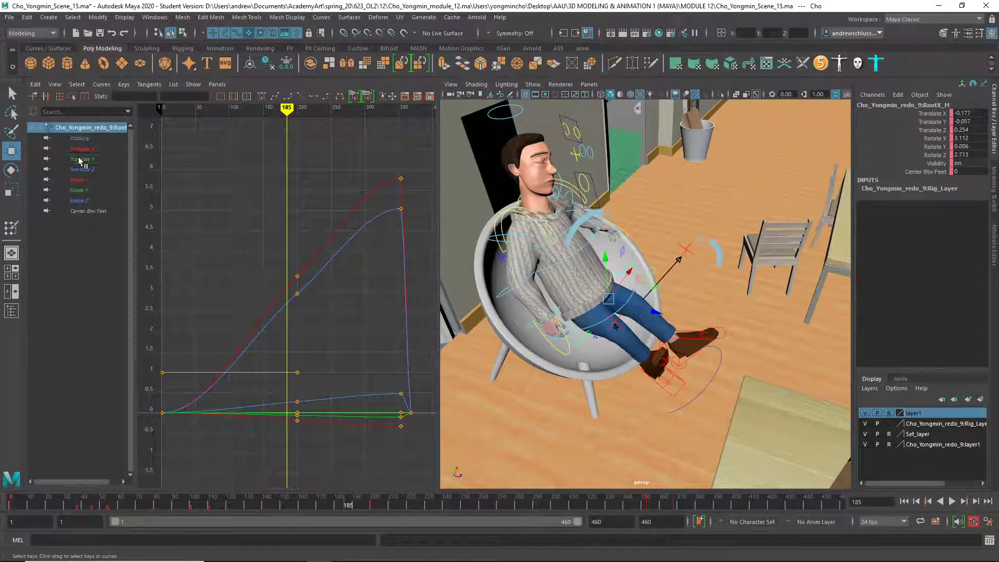
Examine the RootX_M Translate Y, Translate X and Translate Z curves one at a time, scrubbing to frame 386 and back to frame 262
left_click(81, 159)
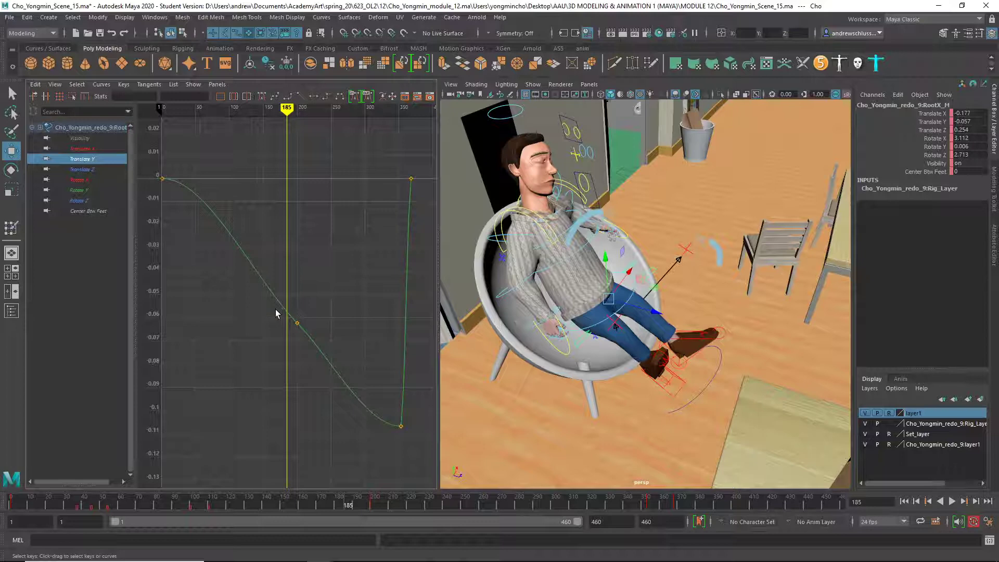
left_click_drag(345, 326, 423, 337)
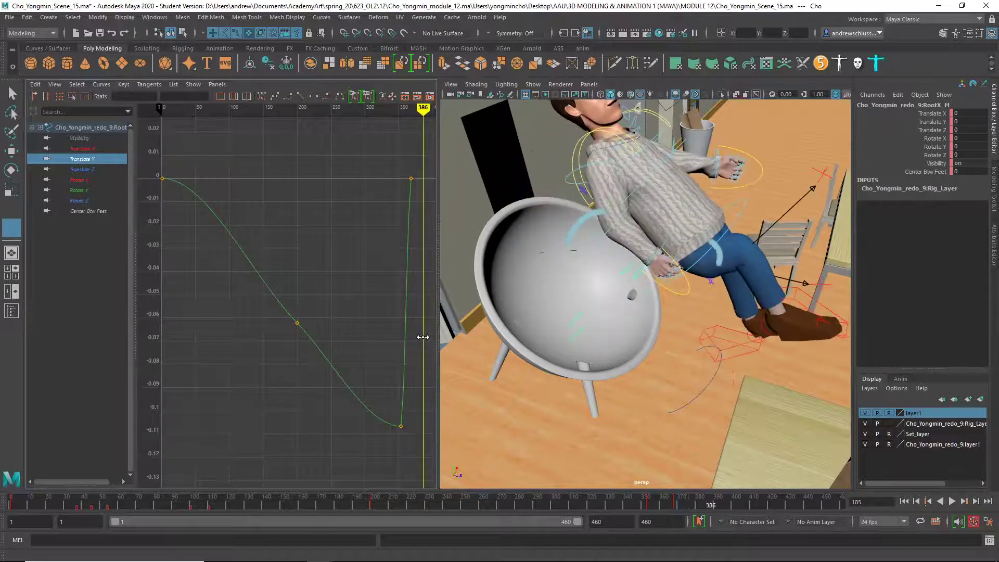
key("w")
left_click(82, 148)
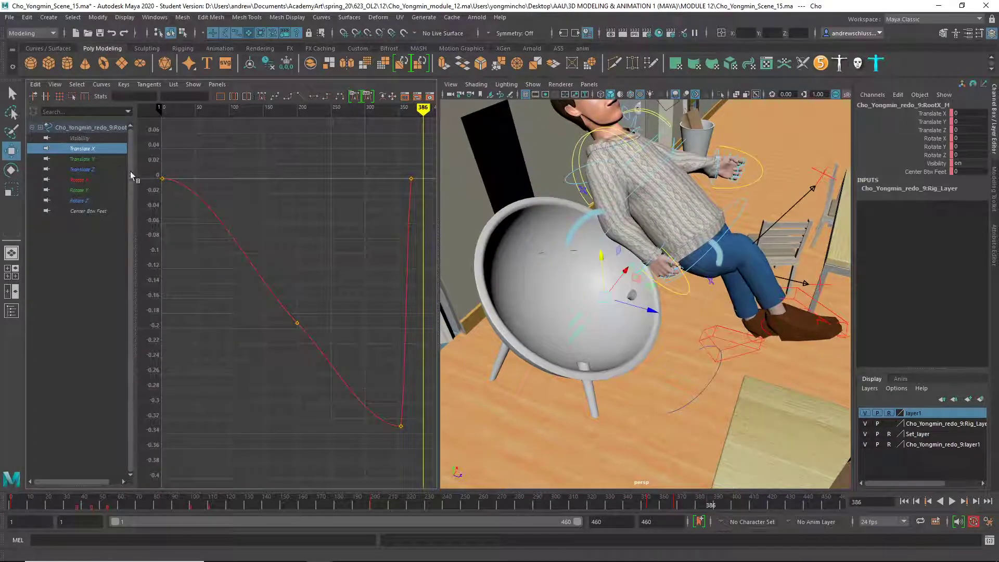
left_click(84, 169)
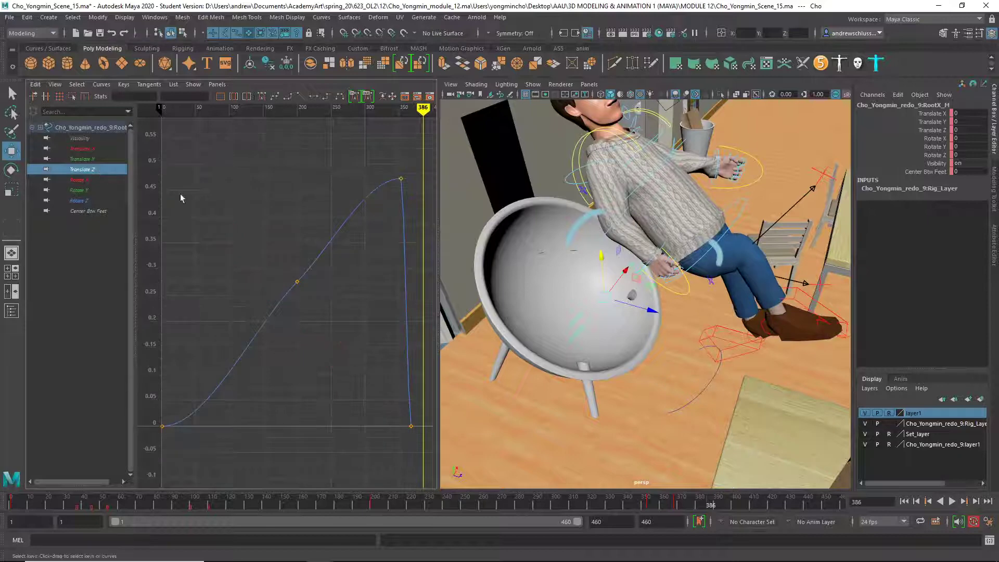
left_click_drag(299, 232, 337, 254)
key("w")
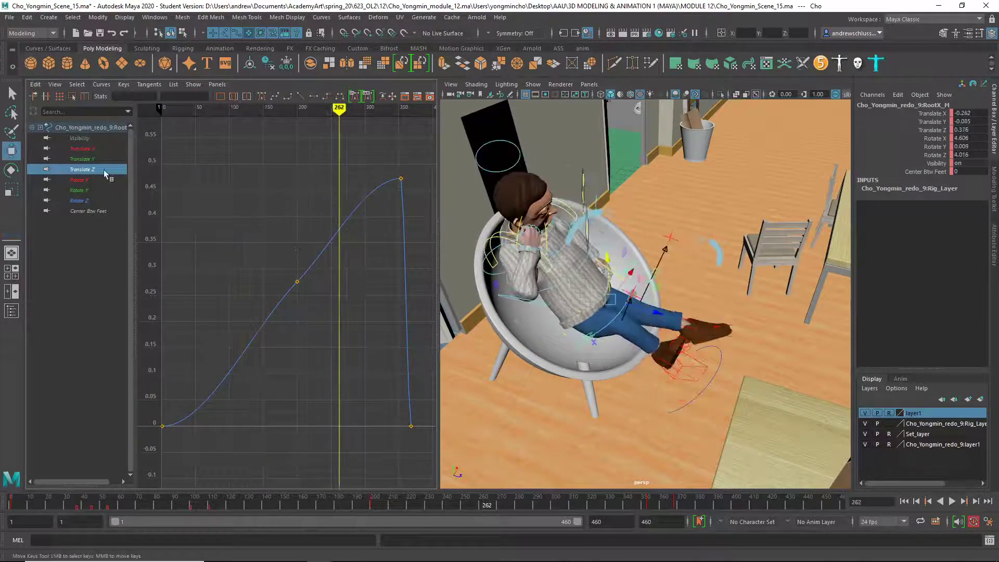
Delete all Translate Z keys of RootX_M and lower the hips into the chair at frame 262
left_click_drag(424, 152, 158, 478)
key("Delete")
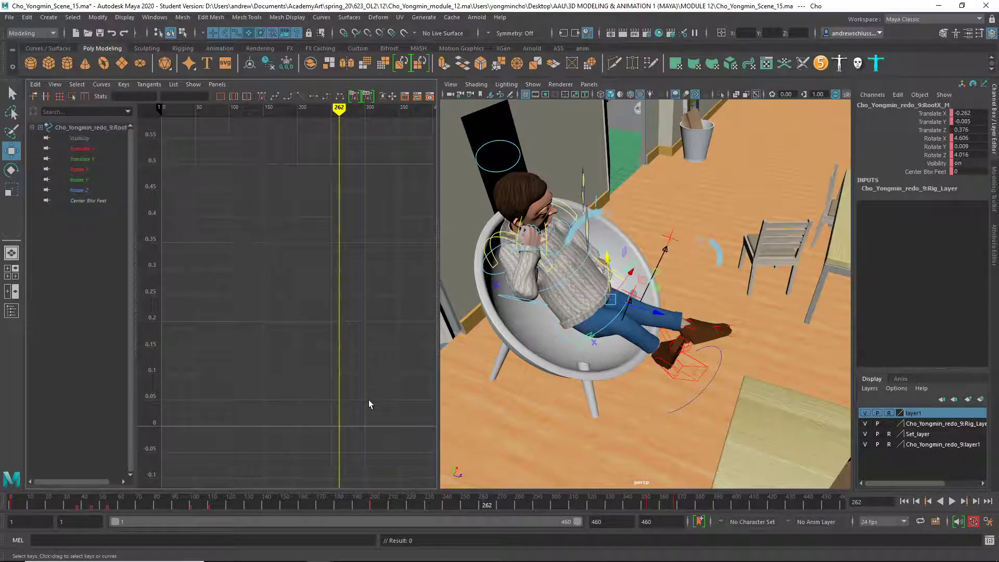
left_click_drag(611, 260, 617, 291)
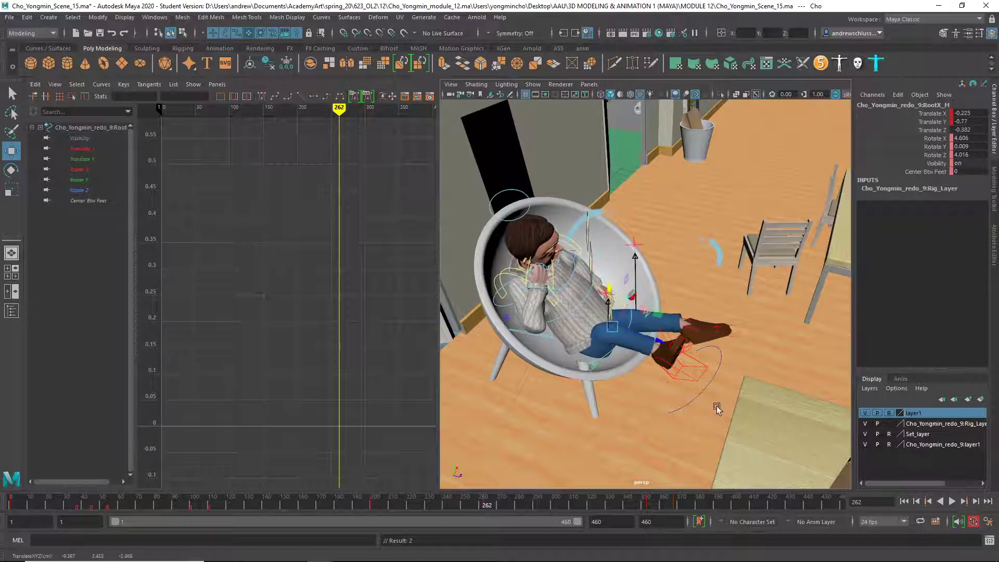
Select the right foot's IKLeg_R and RollHeel_R controls in turn to examine their animation curves
left_click(703, 371)
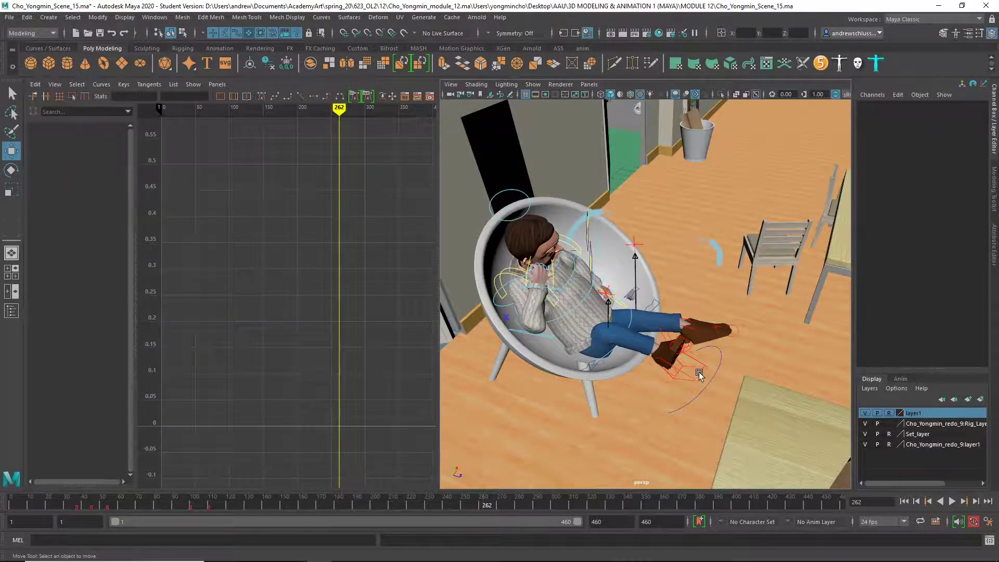
left_click_drag(698, 373, 566, 397, "alt")
right_click_drag(567, 397, 524, 416, "alt")
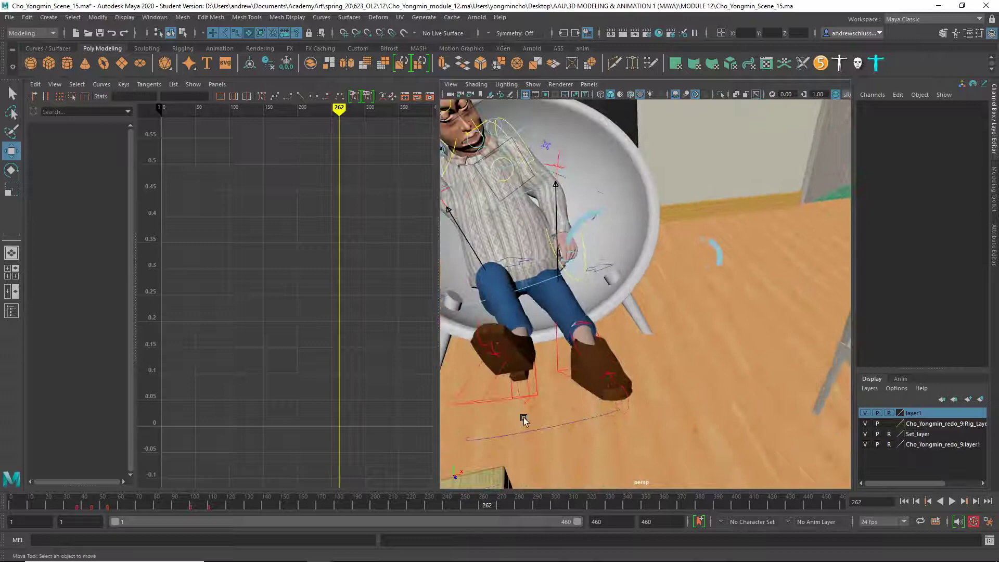
left_click(504, 408)
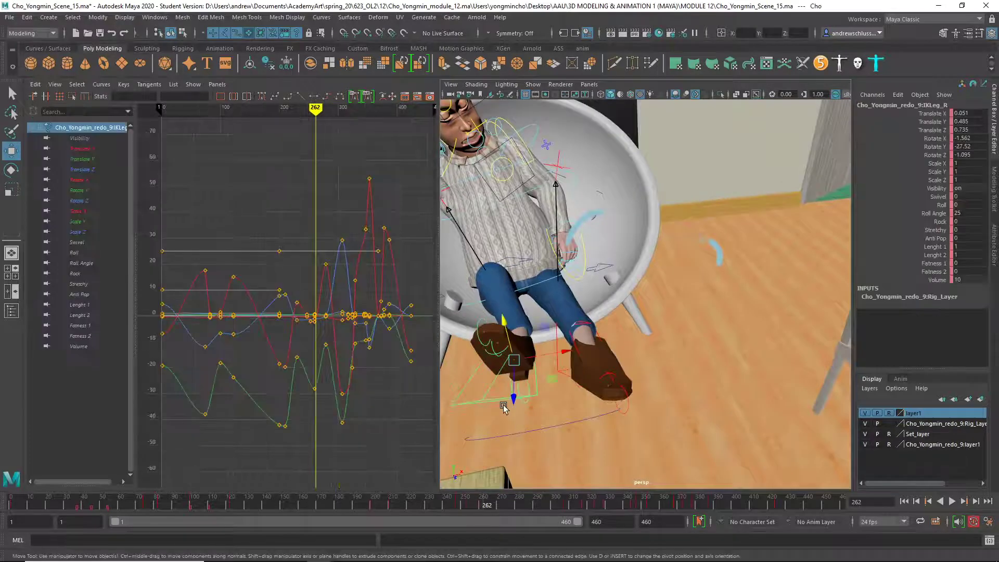
left_click(530, 389)
left_click(529, 388)
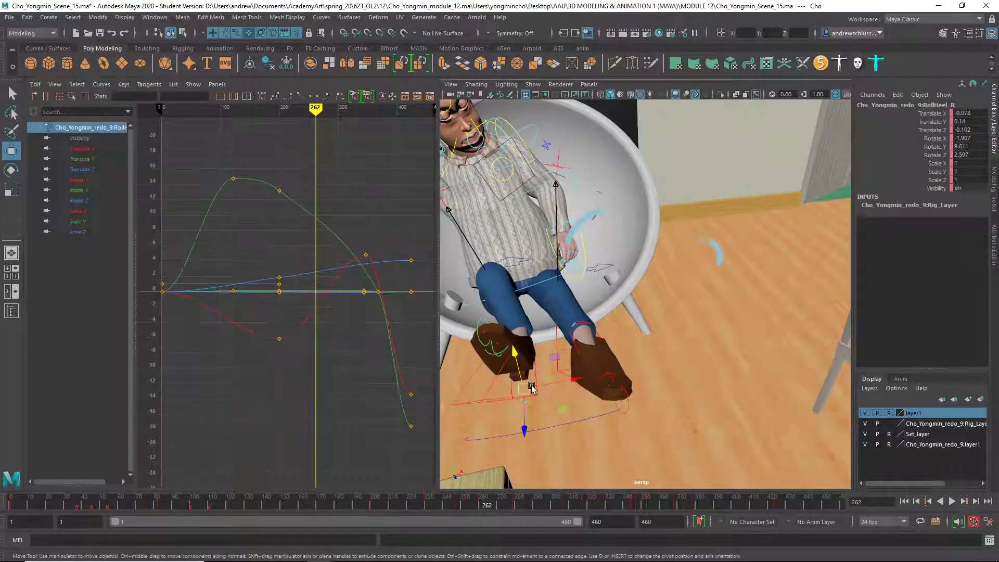
Compare the curves of the IKLeg_R and IKLeg_L foot controls, ending with RollHeel_R selected
left_click(478, 335)
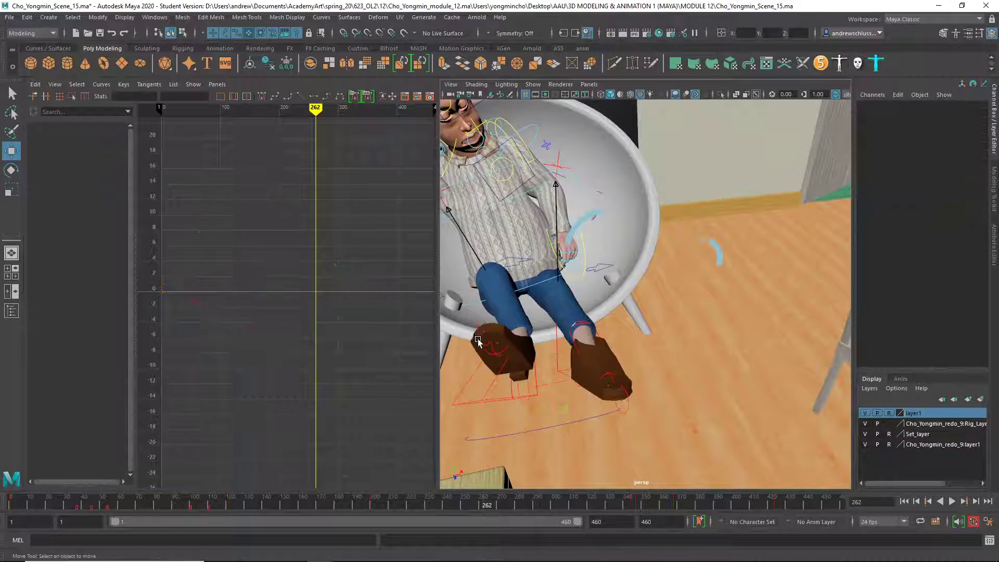
left_click(476, 340)
left_click(507, 414)
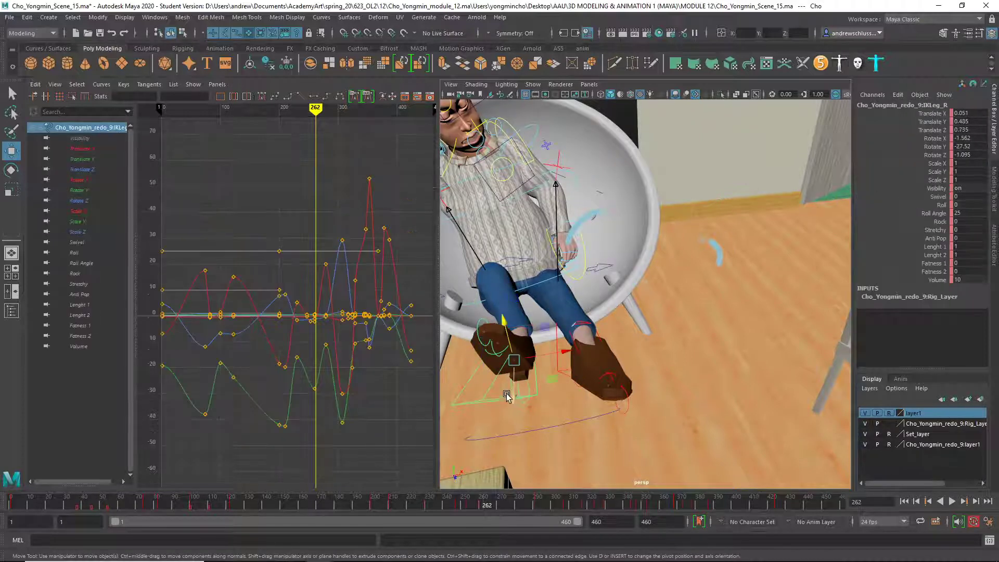
left_click(530, 389)
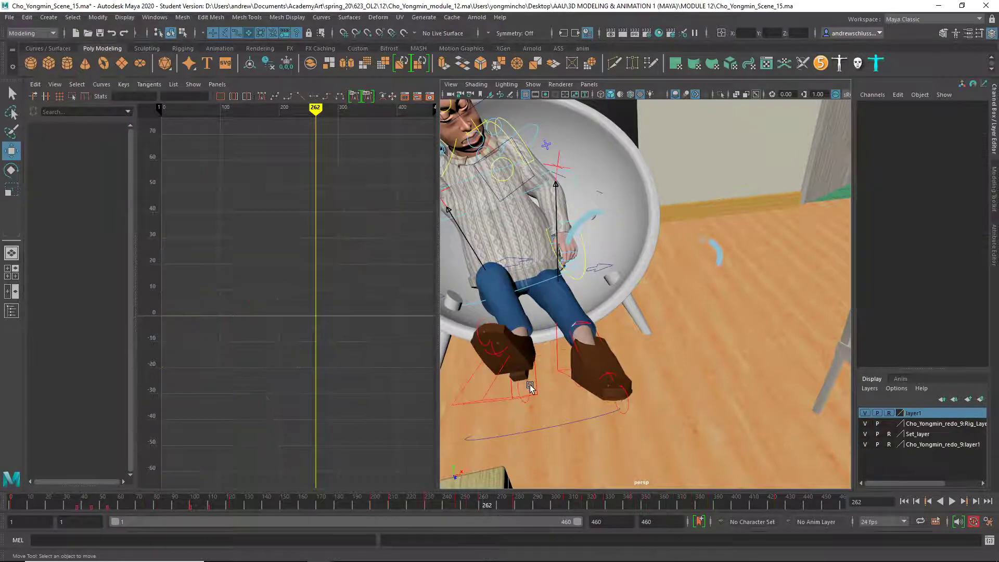
left_click(561, 382)
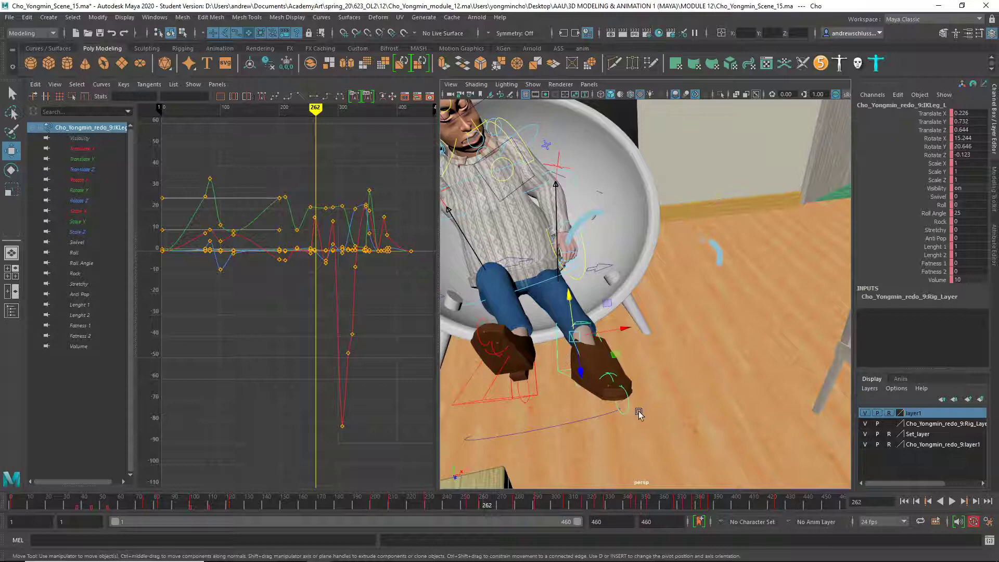
left_click(524, 389)
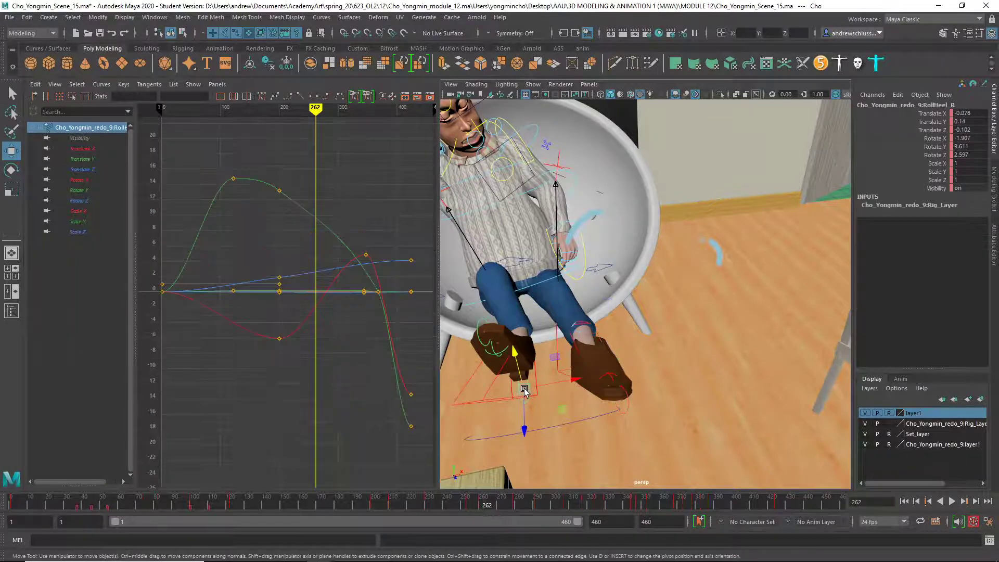
Select the right foot's roll and toe controls without IKLeg_R and set their Translate and Rotate values to 0 at frame 262
key("q")
left_click_drag(497, 360, 489, 366)
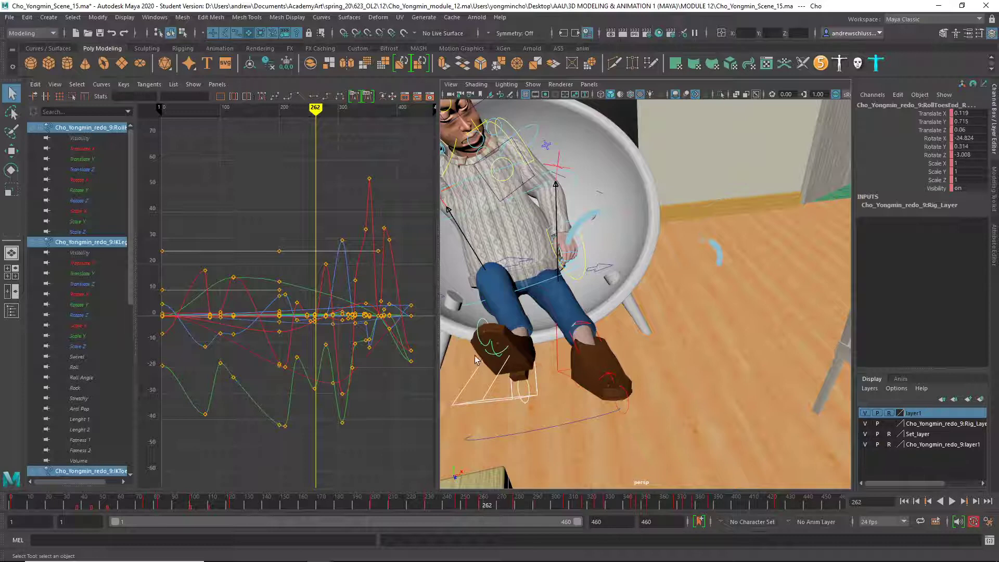
left_click_drag(470, 373, 486, 411)
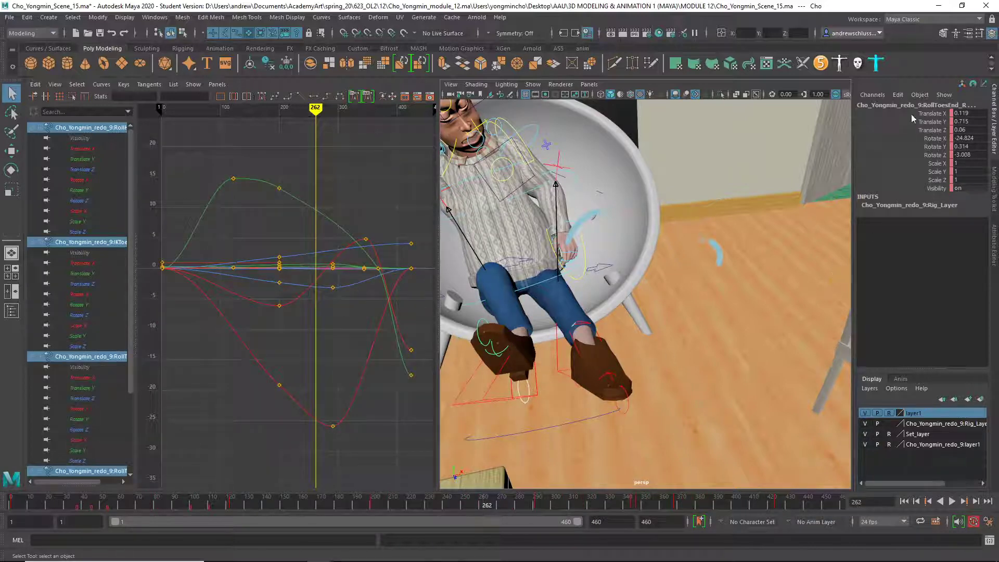
left_click_drag(963, 111, 970, 150)
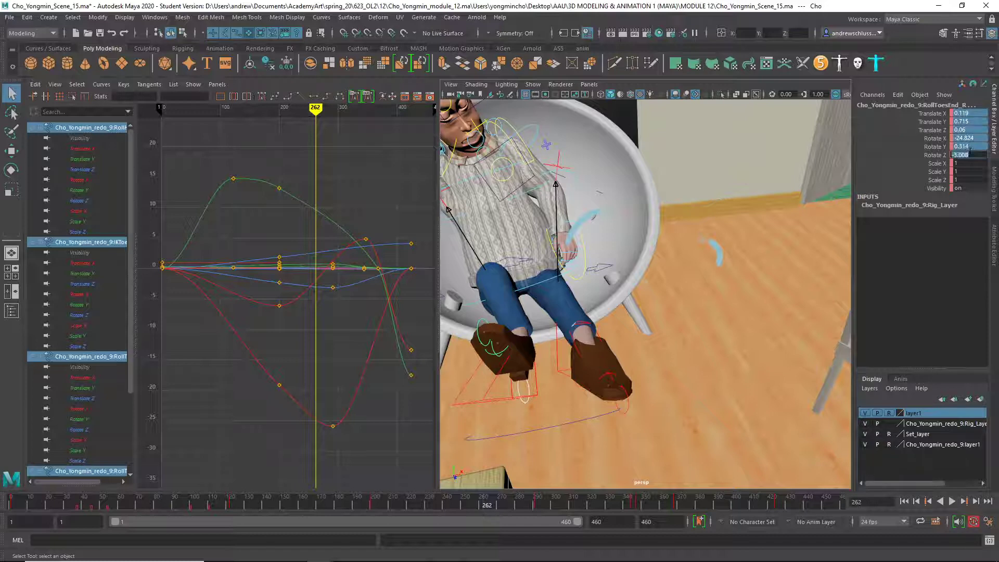
type("0")
key("Return")
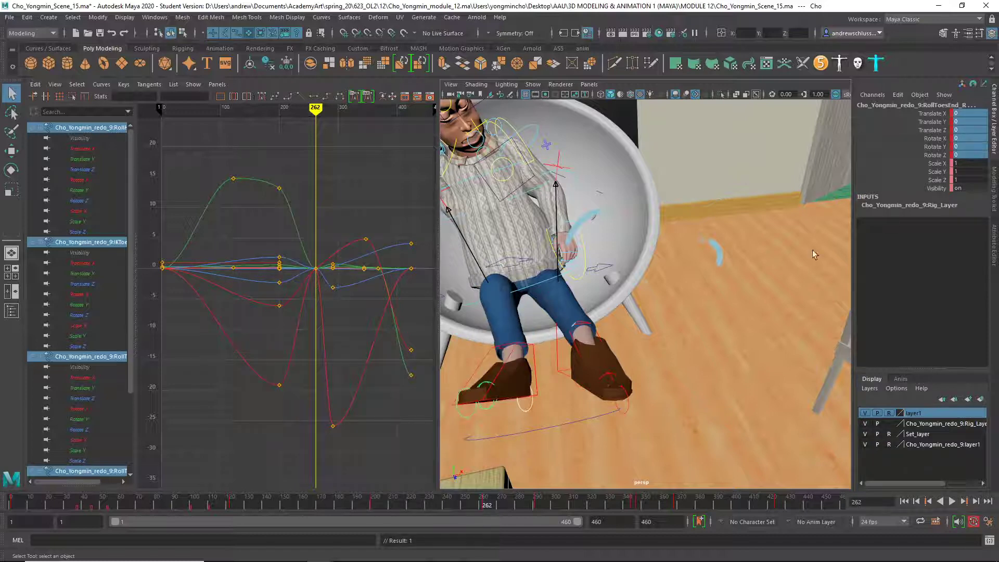
Delete the animation on the Translate, Rotate and Scale channels of the selected right foot roll and toe controls
left_click_drag(931, 113, 925, 183)
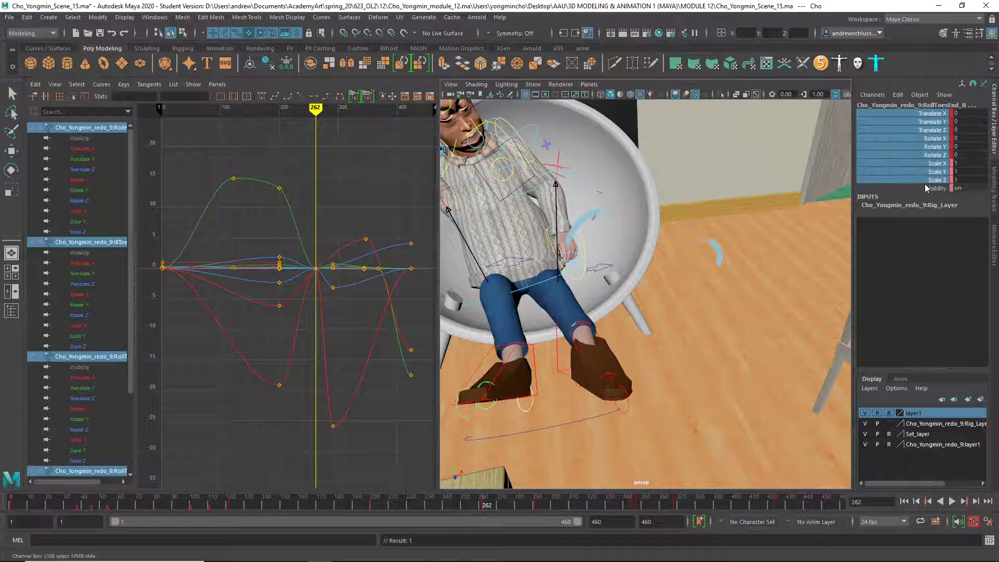
right_click(925, 186)
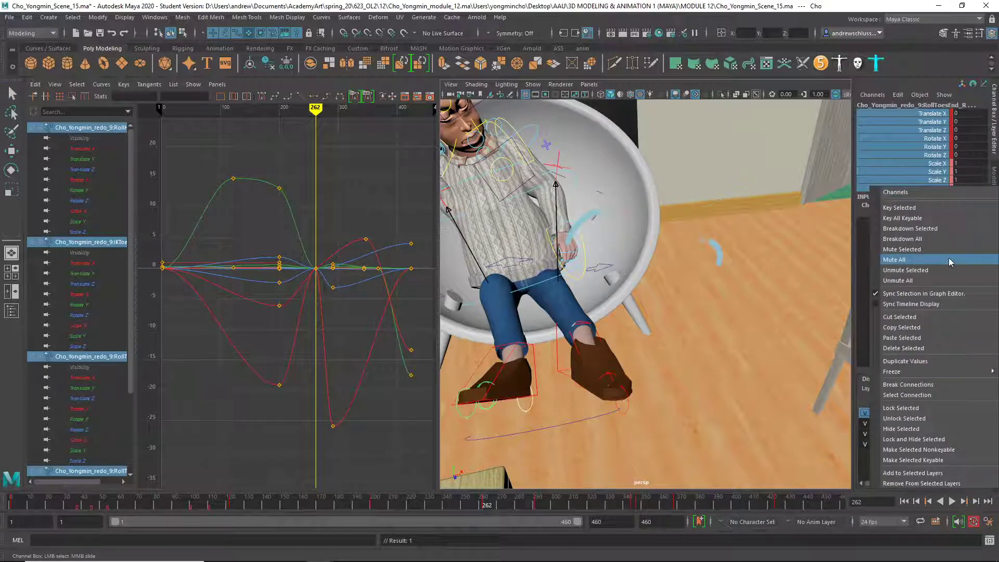
left_click(941, 347)
Try rotating the right foot with only the IKLeg_R control, undo the rotation and clear the selection
key("q")
left_click(509, 363)
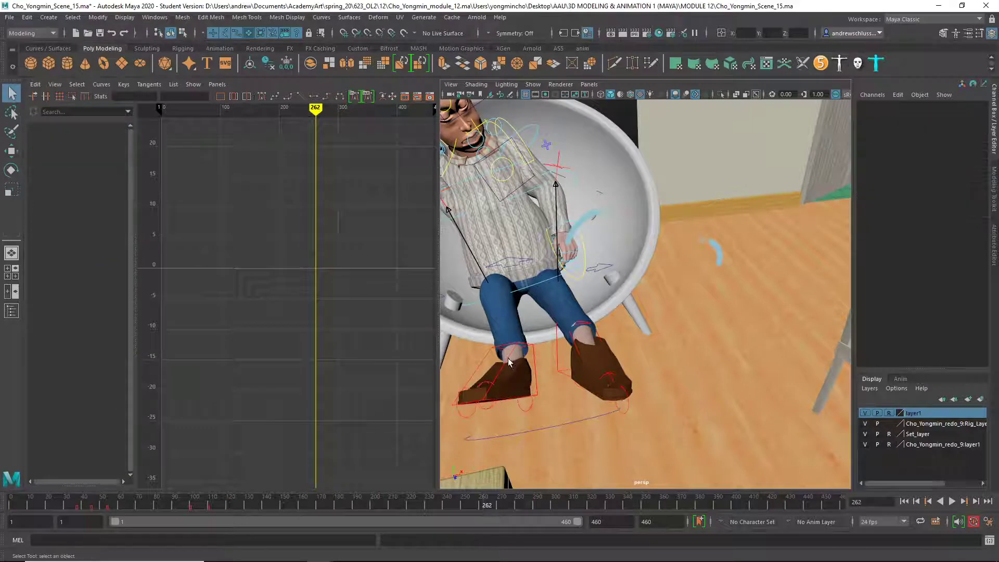
left_click(509, 360)
key("e")
left_click_drag(509, 370, 541, 385)
key("ctrl+z")
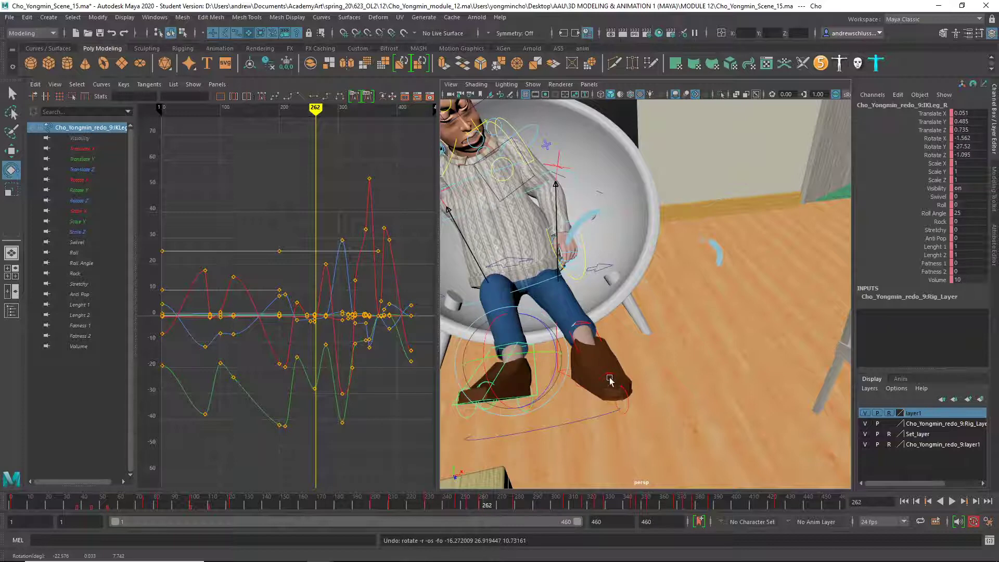
left_click(649, 419)
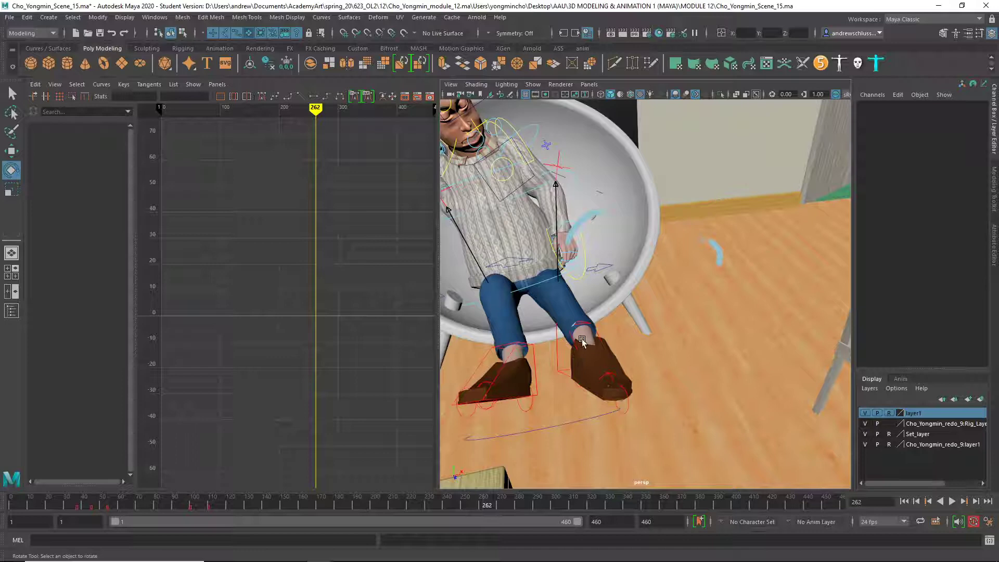
Restrict selection to curves, select the left foot's roll and toe controls without IKLeg_L, and set their Translate and Rotate values to 0
left_click(204, 33)
left_click(235, 50)
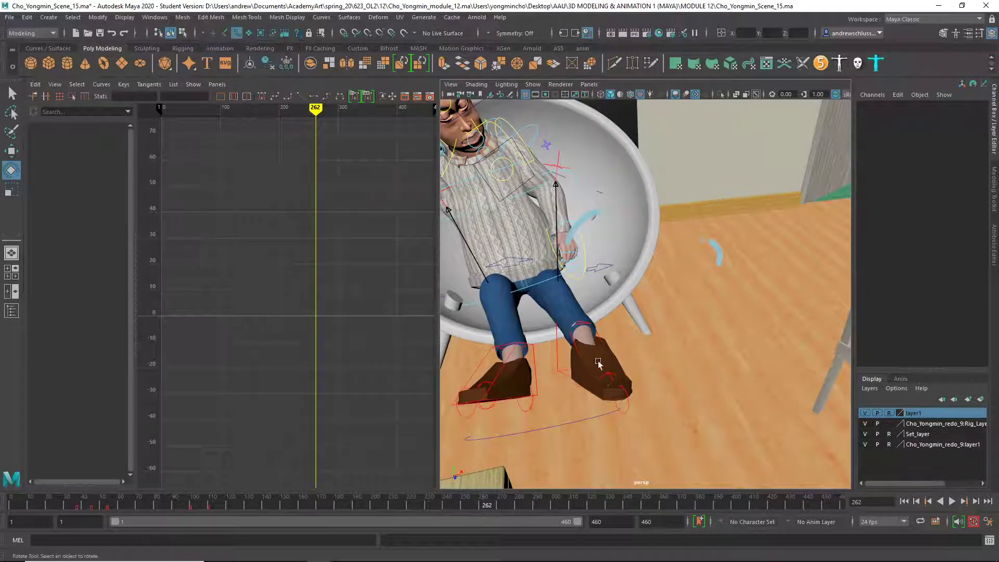
left_click_drag(550, 342, 615, 375)
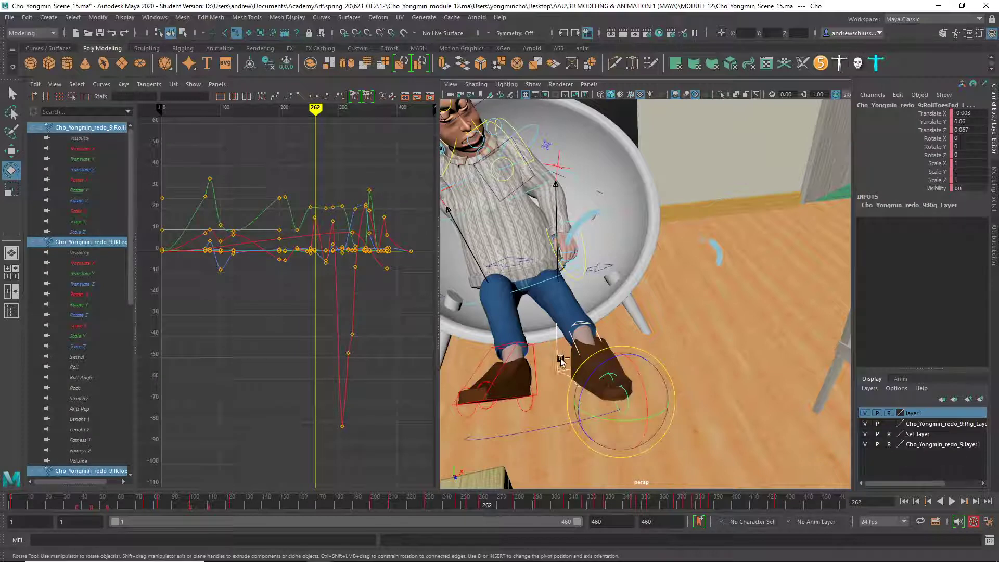
left_click_drag(975, 110, 966, 154)
type("0")
key("Return")
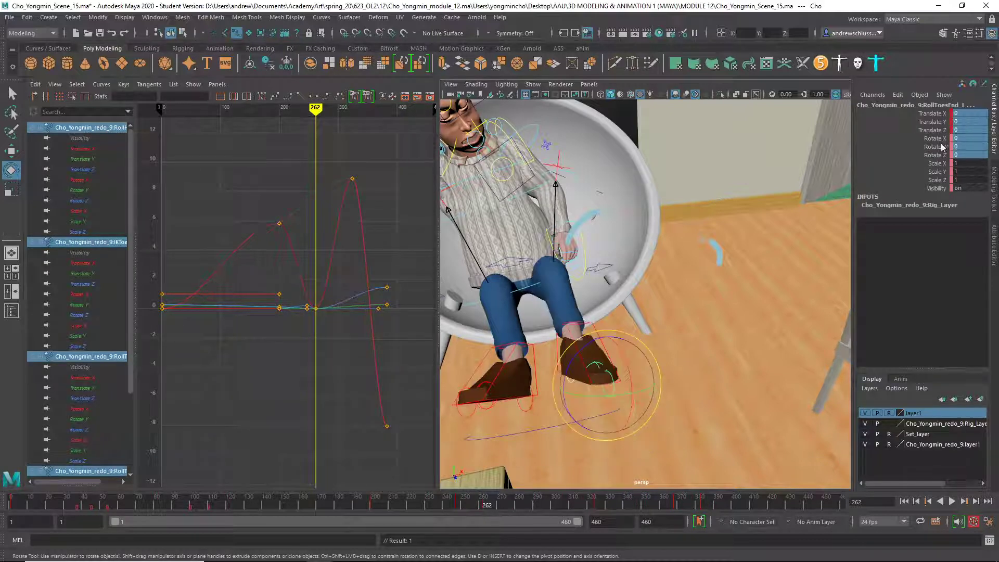
Delete the animation on the Translate and Rotate channels of the selected left foot roll and toe controls
left_click_drag(934, 114, 935, 154)
right_click(935, 156)
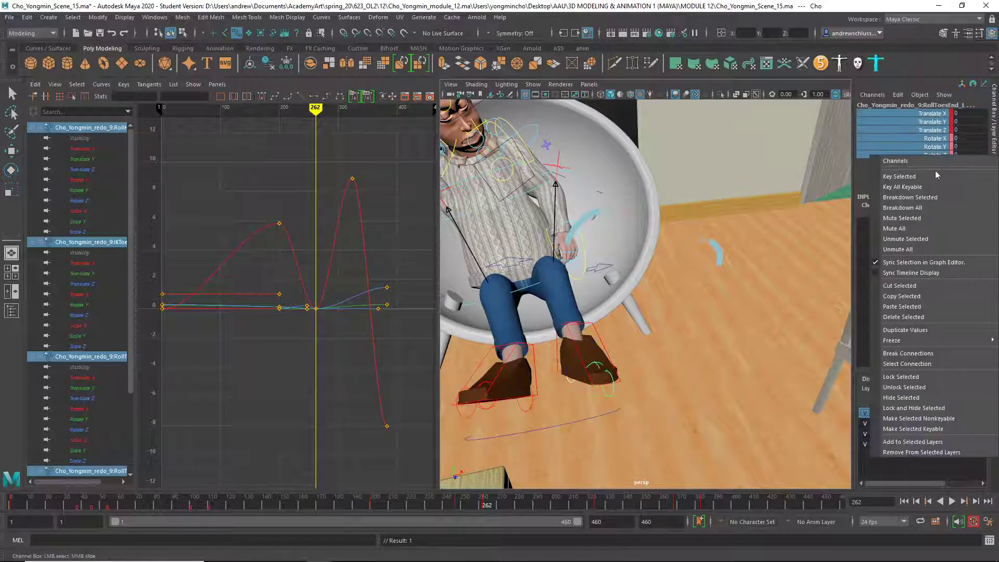
left_click(927, 315)
Try rotating the left foot with only the IKLeg_L control and undo the rotation
key("e")
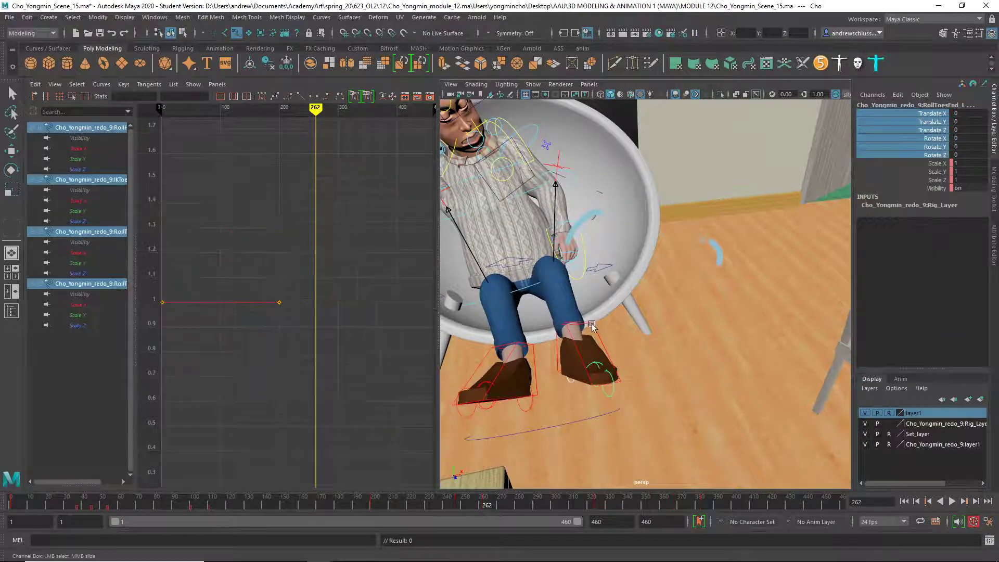
left_click(593, 329)
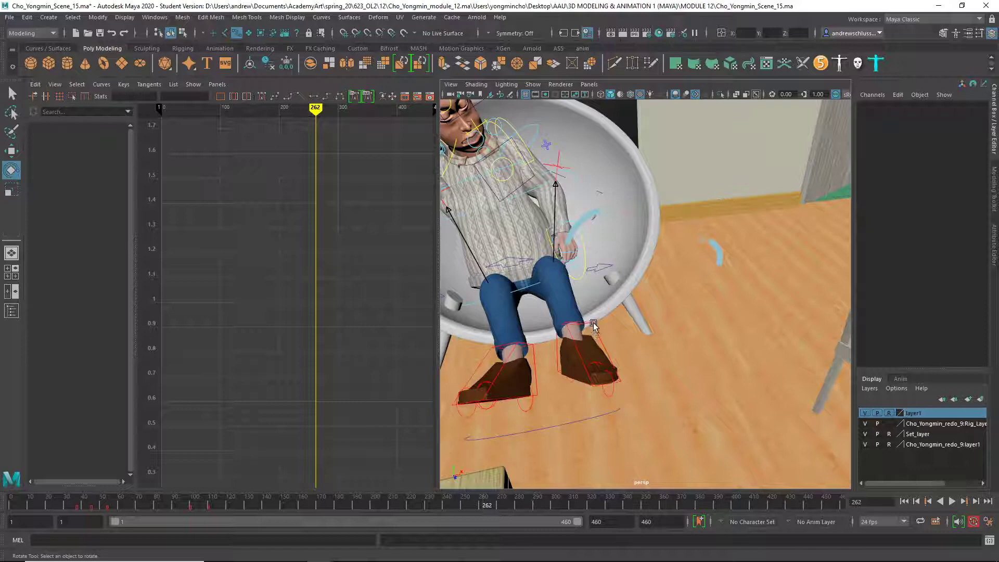
left_click(593, 332)
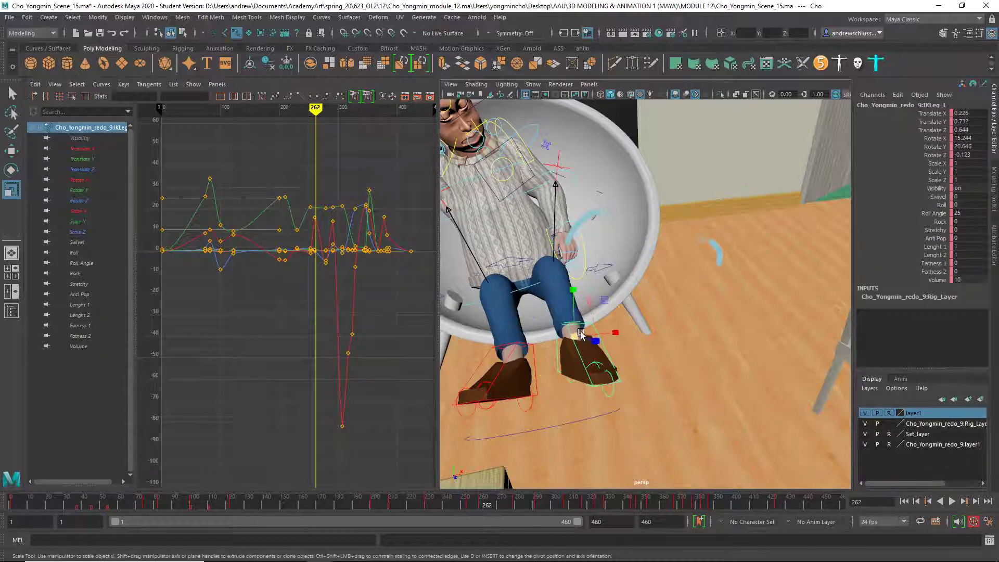
mouse_move(589, 344)
left_mouse_down()
mouse_move(579, 331)
mouse_move(568, 336)
mouse_move(588, 339)
left_mouse_up()
key("ctrl+z")
key("ctrl+z")
key("ctrl+z")
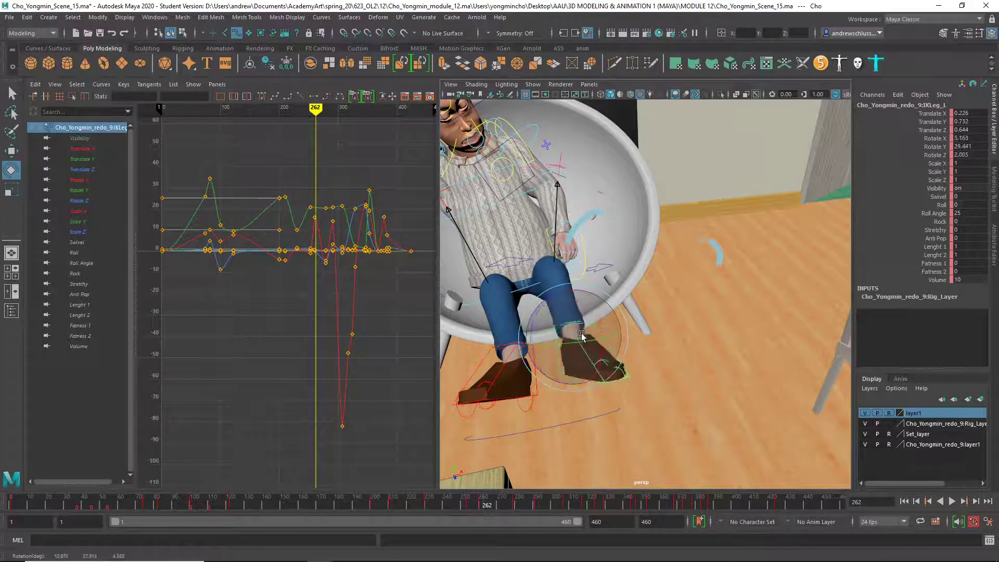
Select the Main control and examine the seated character's placement in the chair from the side
left_click_drag(653, 261, 709, 273, "alt")
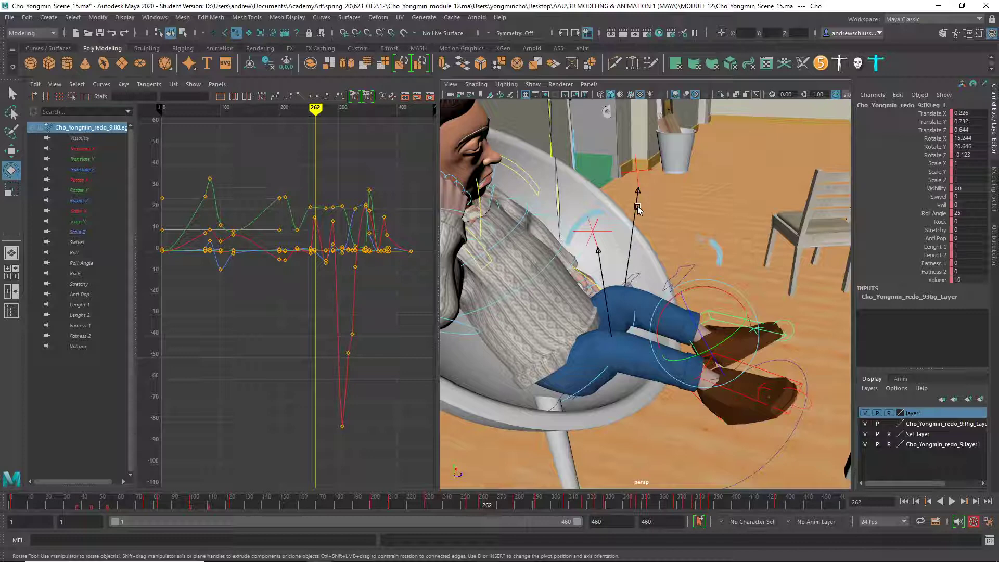
left_click(786, 468)
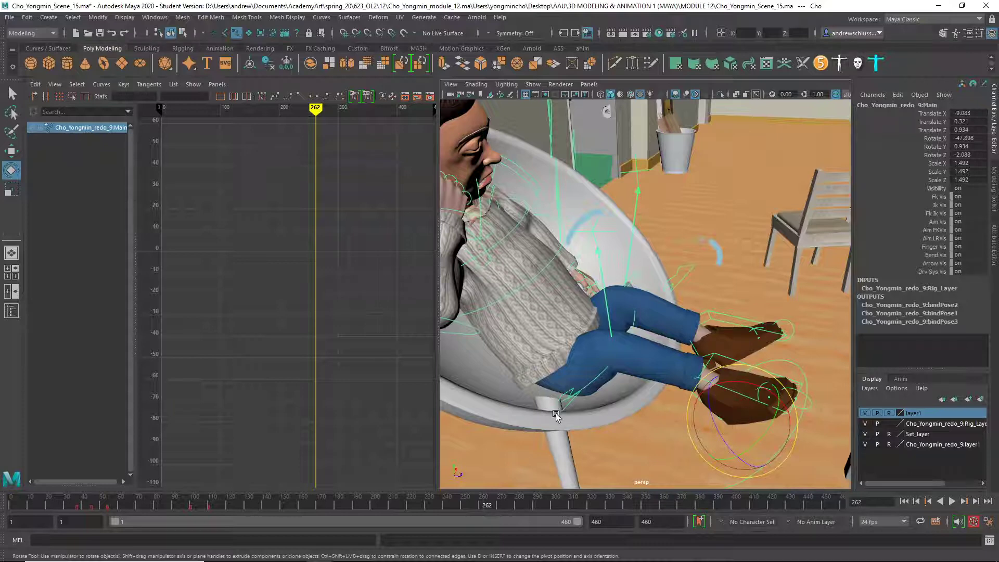
left_click_drag(556, 413, 551, 296, "alt")
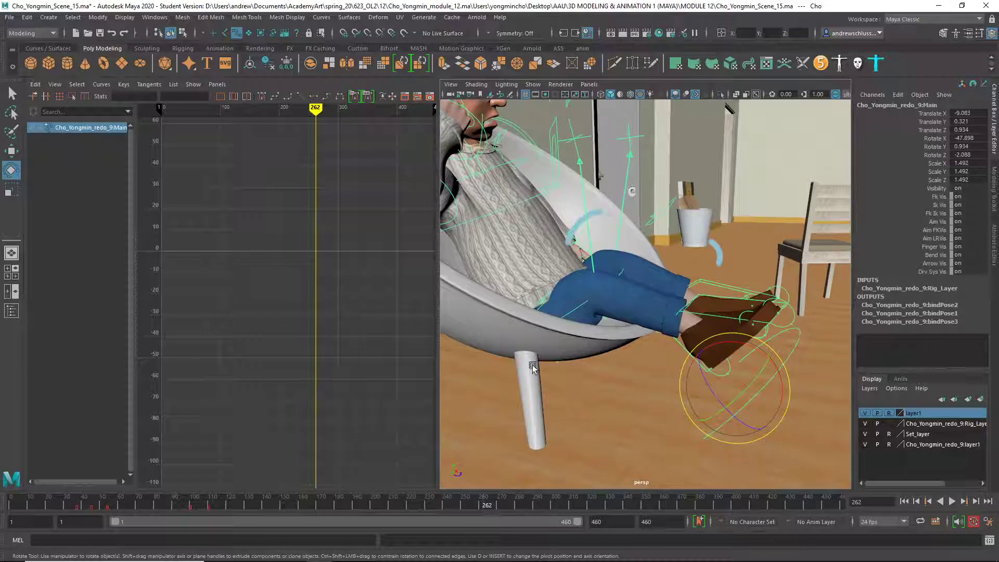
mouse_move(525, 411)
right_mouse_down("alt")
mouse_move(494, 410)
mouse_move(526, 410)
right_mouse_up("alt")
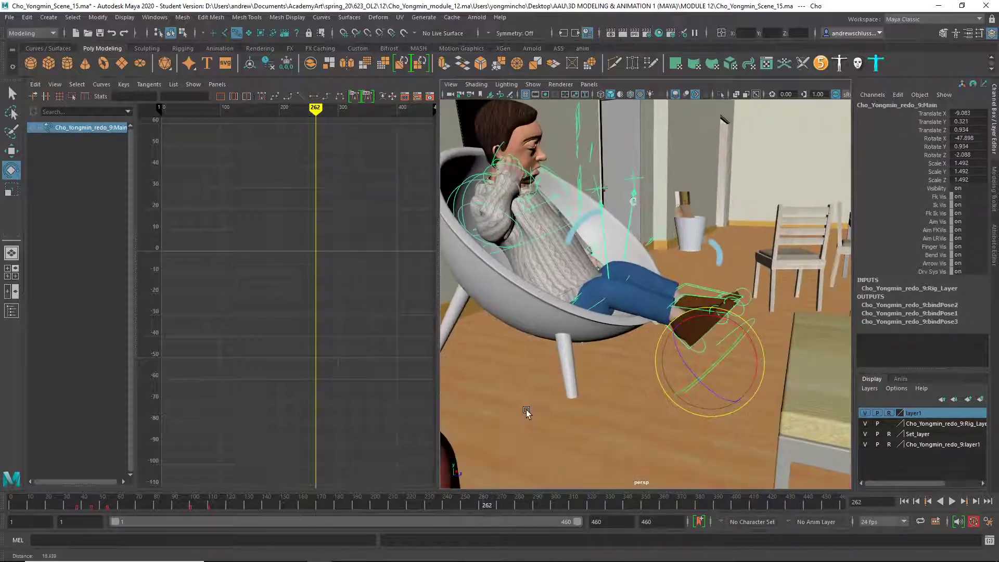